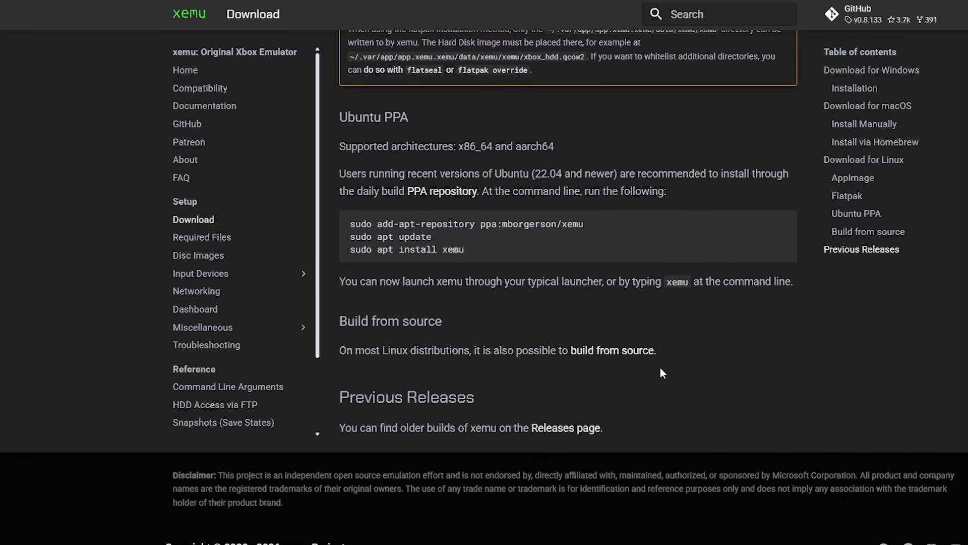
- Open the xemu Releases page for older builds and look through the release notes
{"action": "left_click", "coordinate": [585, 437]}
{"action": "scroll", "coordinate": [750, 362], "scroll_direction": "down", "scroll_amount": 10}
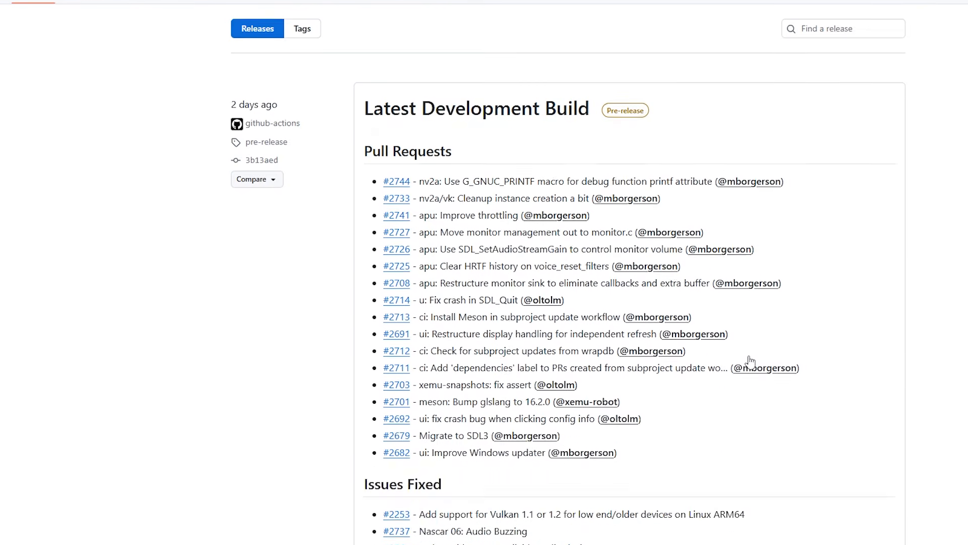
{"action": "scroll", "coordinate": [750, 362], "scroll_direction": "down", "scroll_amount": 3}
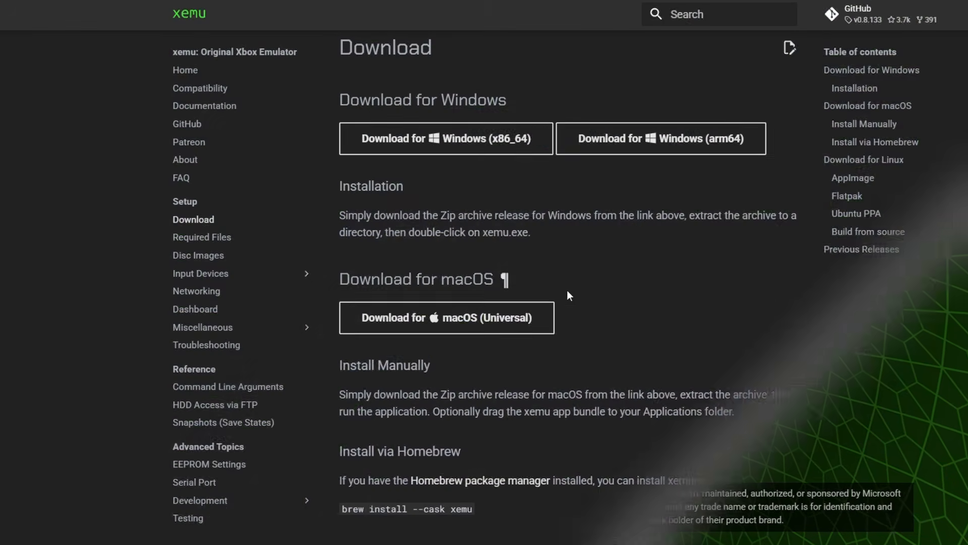
- Read xemu's Required Files page and the Internet Archive page for the "XEMU Xbox Emulator For Windows - Everything You Need" bundle
{"action": "left_click", "coordinate": [224, 242]}
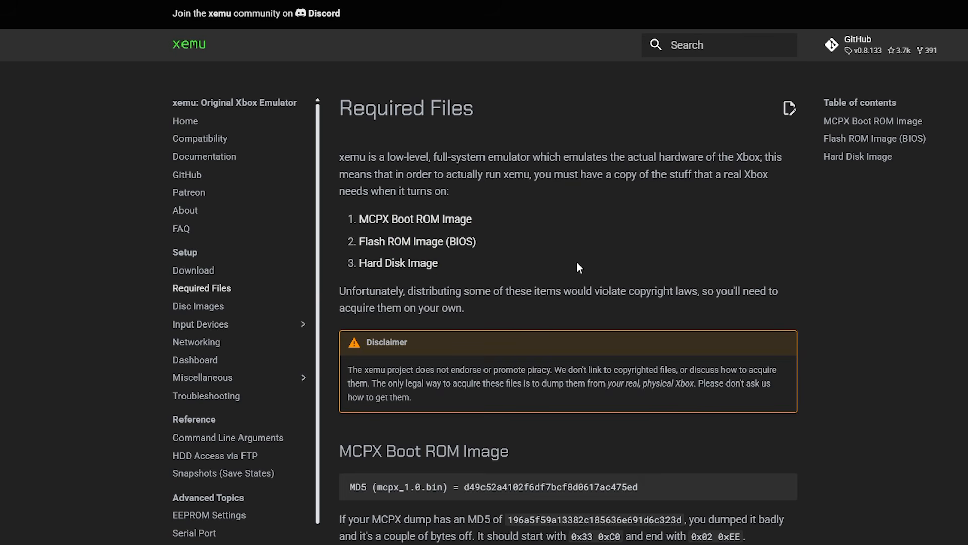
{"action": "scroll", "coordinate": [577, 261], "scroll_direction": "down", "scroll_amount": 3}
{"action": "scroll", "coordinate": [624, 323], "scroll_direction": "down", "scroll_amount": 5}
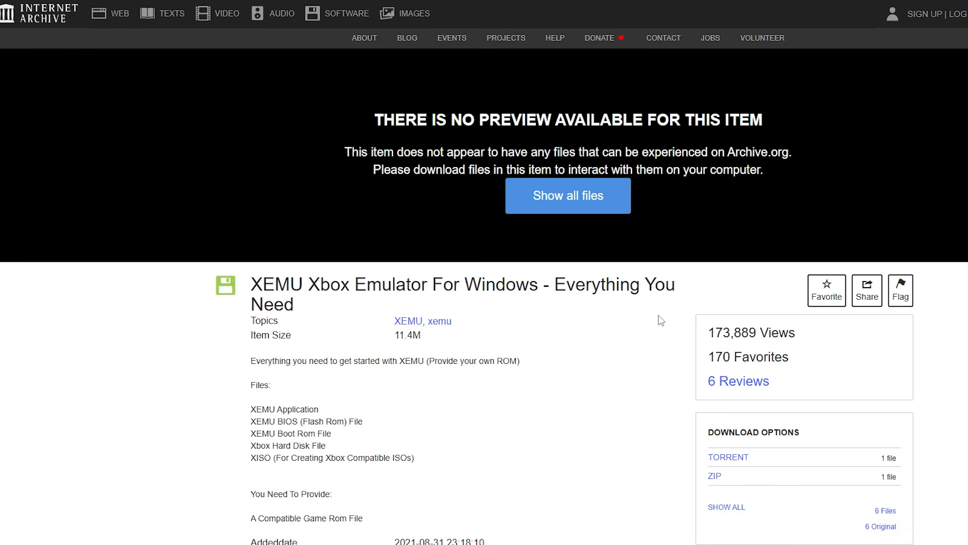
{"action": "scroll", "coordinate": [601, 333], "scroll_direction": "down", "scroll_amount": 3}
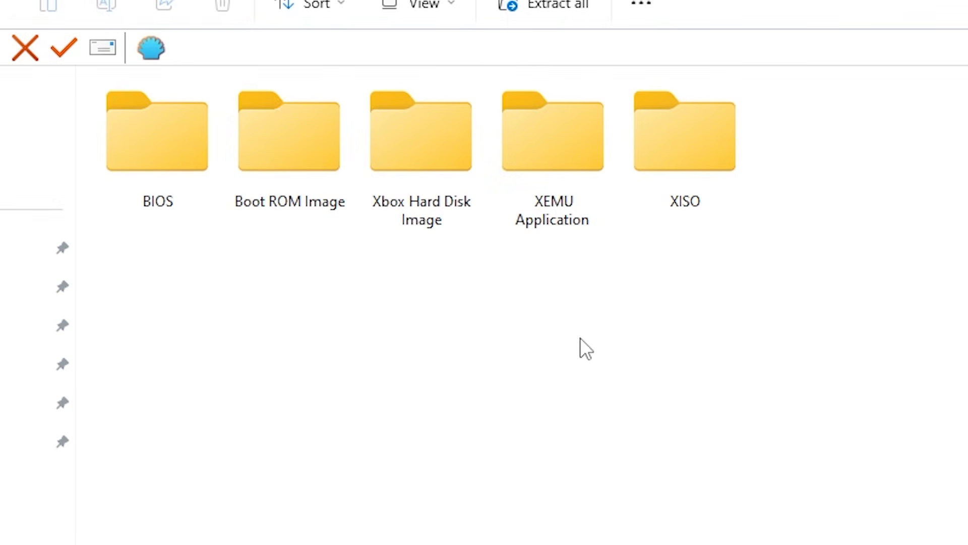
{"action": "left_click_drag", "start_coordinate": [580, 337], "coordinate": [171, 195]}
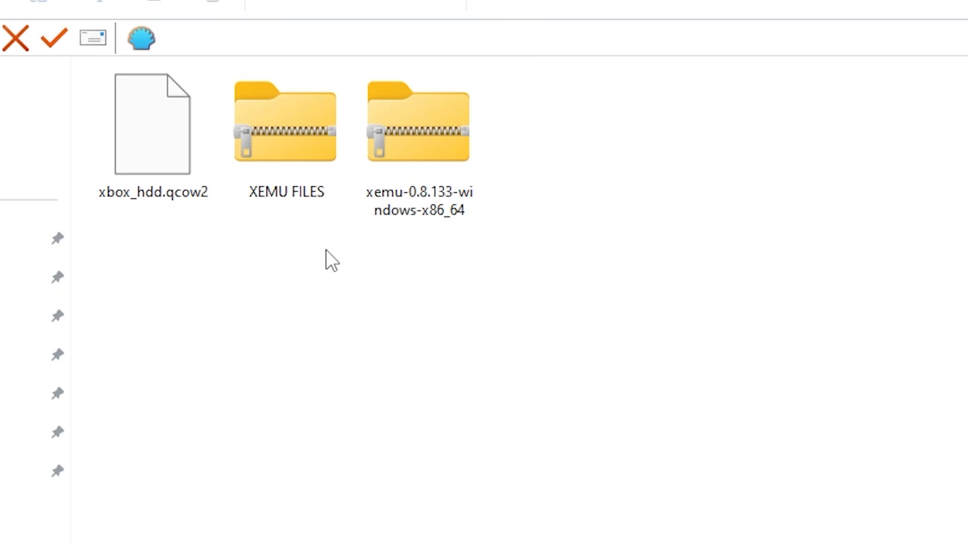
{"action": "left_click", "coordinate": [290, 182]}
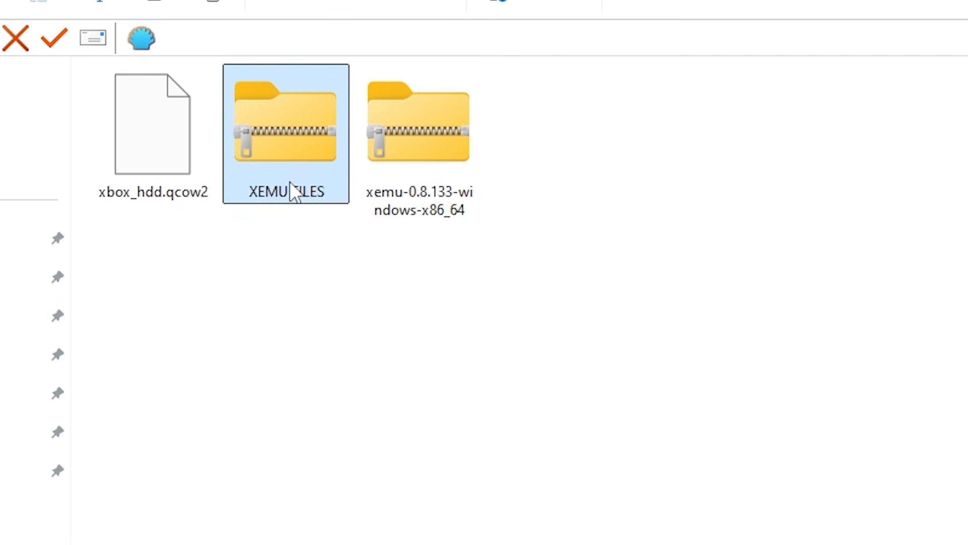
{"action": "left_click", "coordinate": [431, 190]}
{"action": "left_click", "coordinate": [149, 188]}
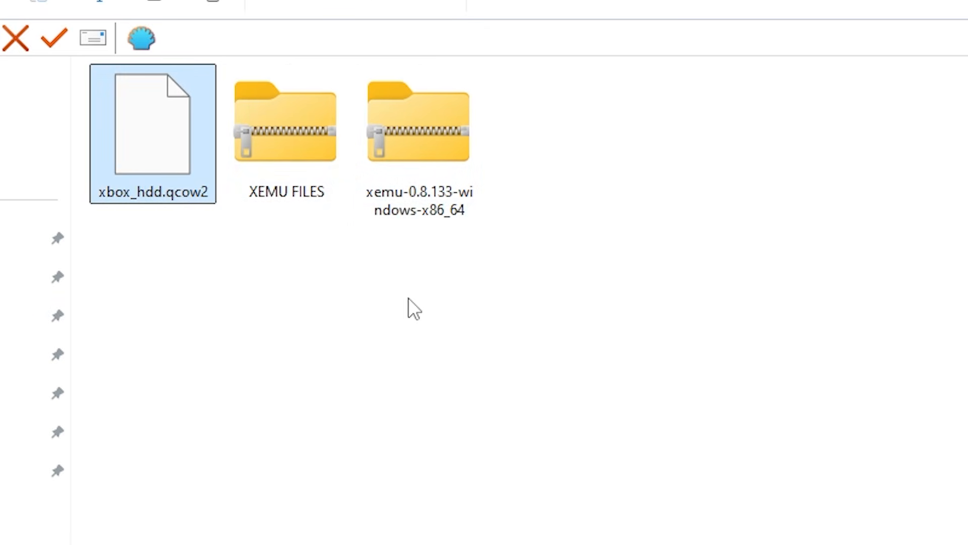
{"action": "left_click", "coordinate": [431, 311]}
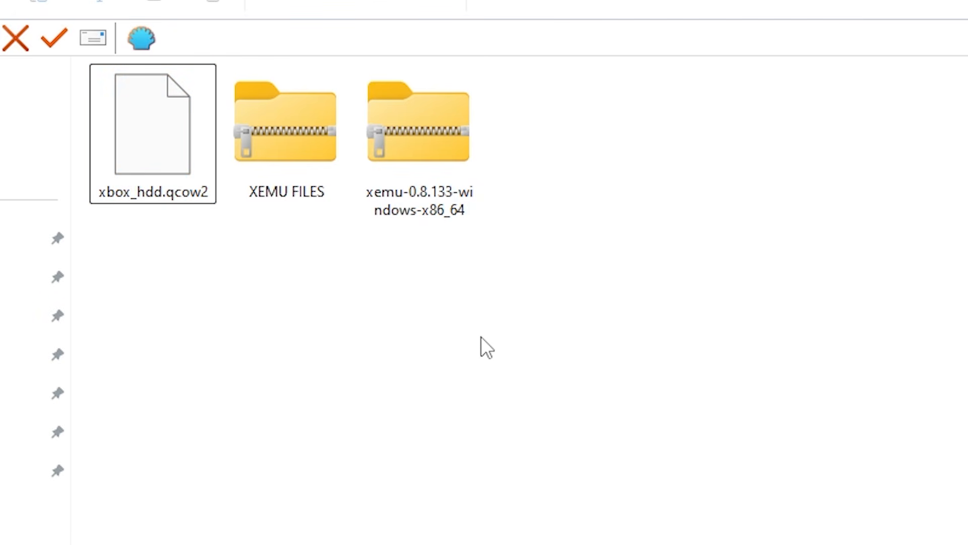
- Extract the XEMU FILES and xemu-0.8.133-windows-x86_64 archives into separate folders and delete the two archives
{"action": "left_click_drag", "start_coordinate": [460, 320], "coordinate": [321, 172]}
{"action": "right_click", "coordinate": [322, 11]}
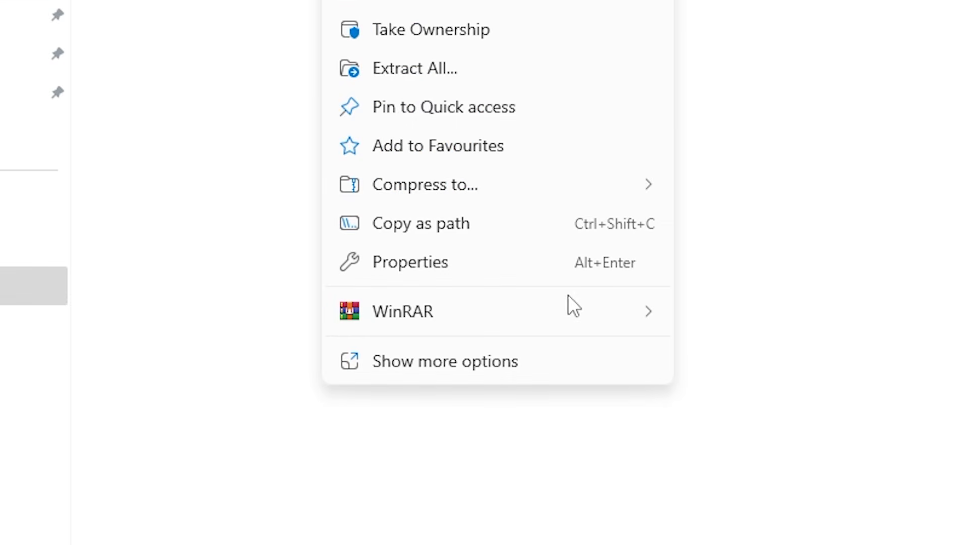
{"action": "mouse_move", "coordinate": [568, 298]}
{"action": "left_click", "coordinate": [696, 391]}
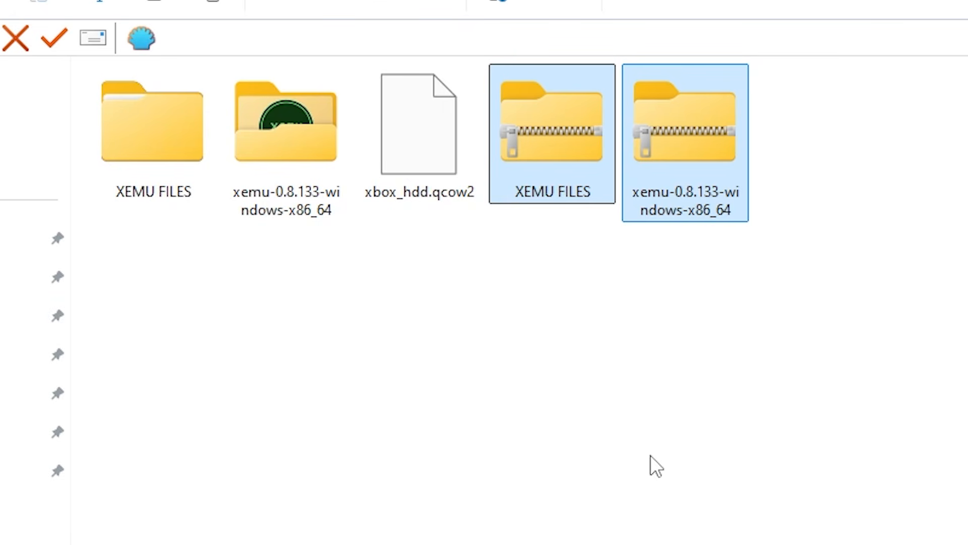
{"action": "key", "text": "Delete"}
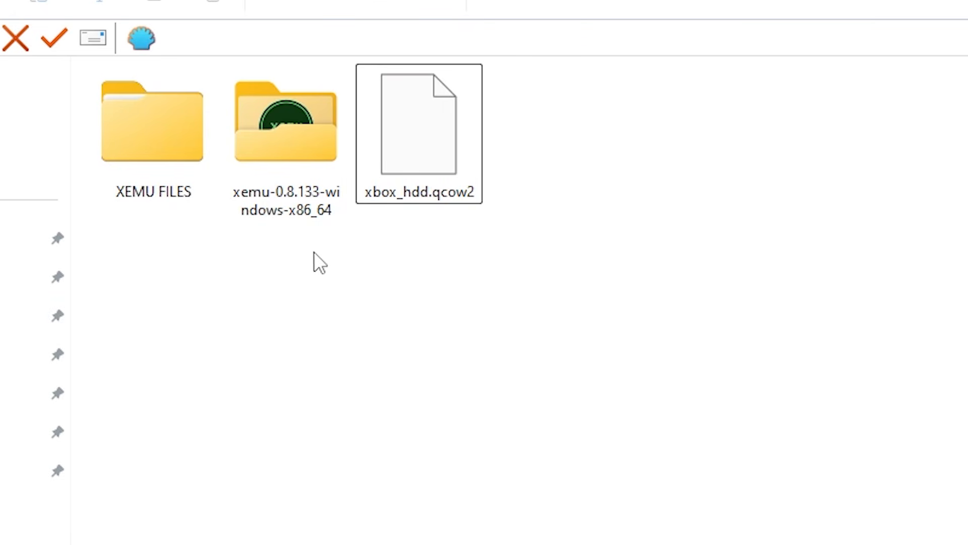
- Copy the BIOS, Boot ROM Image and Xbox Hard Disk Image folders from the inner XEMU FILES folder
{"action": "double_click", "coordinate": [164, 150]}
{"action": "left_click", "coordinate": [156, 111]}
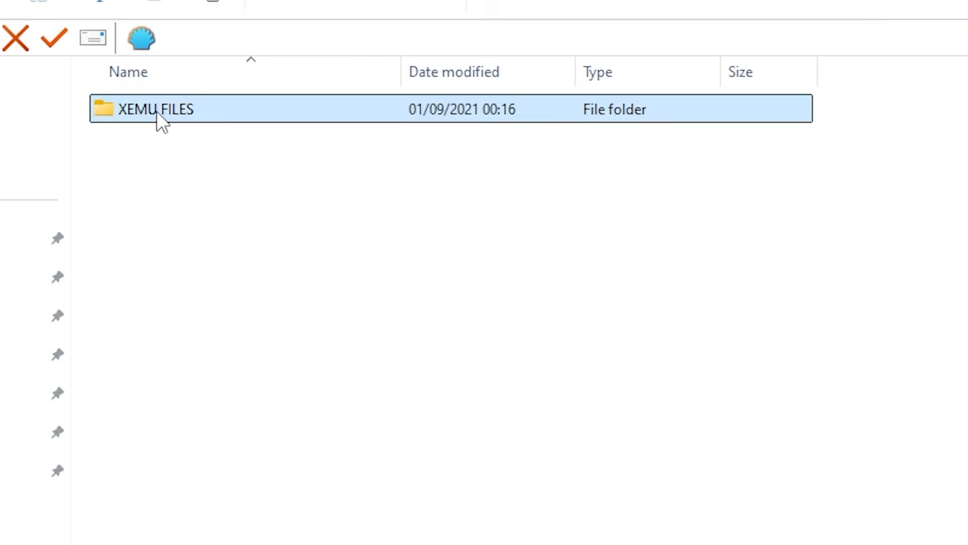
{"action": "double_click", "coordinate": [156, 111]}
{"action": "left_click_drag", "start_coordinate": [84, 111], "coordinate": [322, 171]}
{"action": "right_click", "coordinate": [322, 172]}
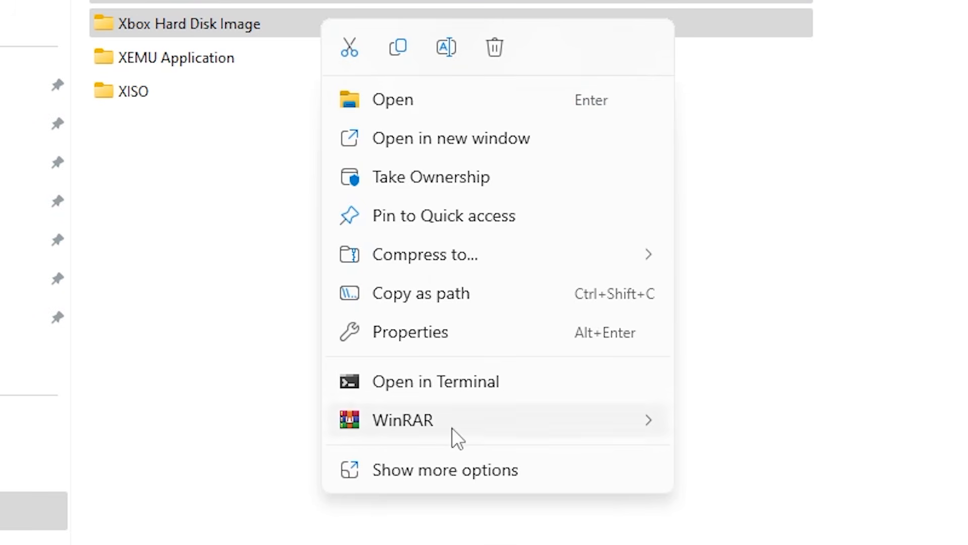
{"action": "left_click", "coordinate": [451, 468]}
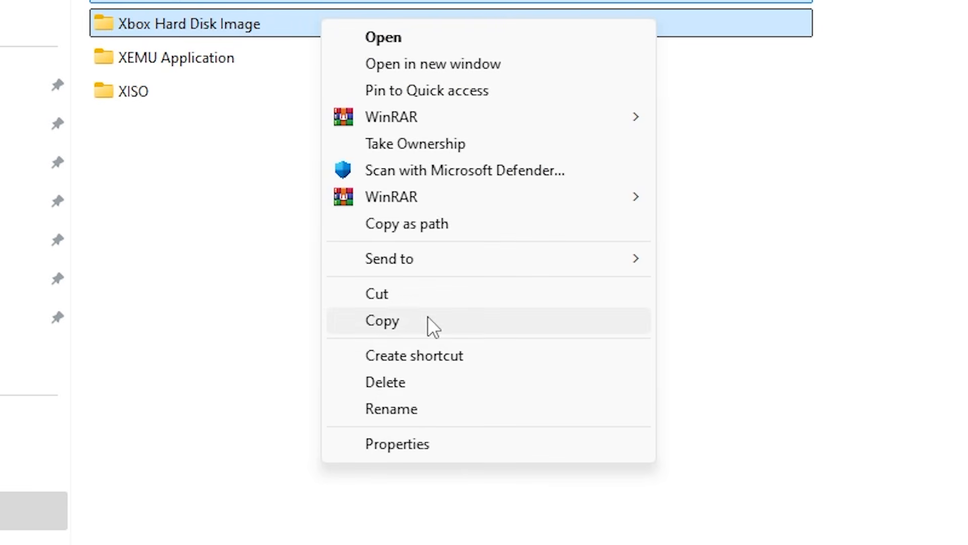
{"action": "left_click", "coordinate": [428, 316]}
- Paste the copied folders into the xemu-0.8.133-windows-x86_64 folder
{"action": "key", "text": "alt+Left"}
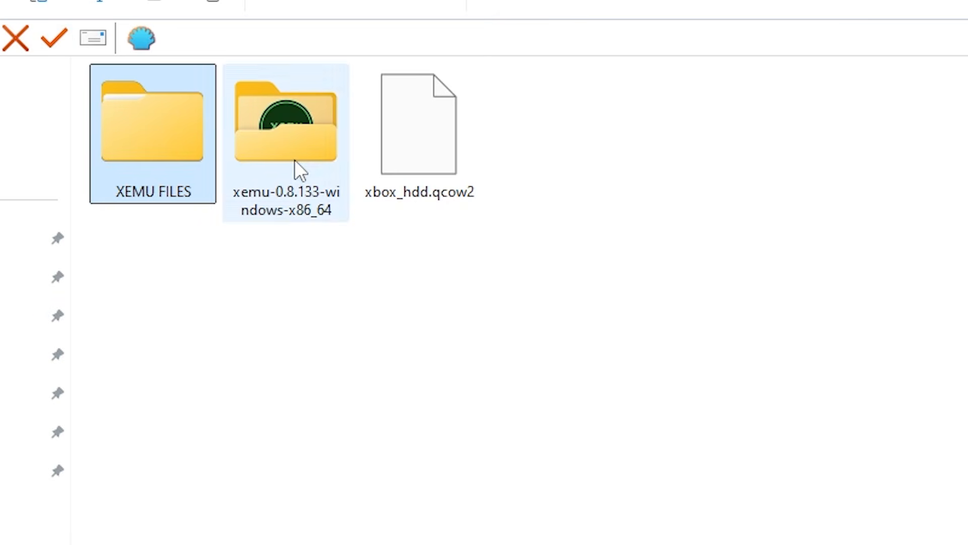
{"action": "double_click", "coordinate": [295, 159]}
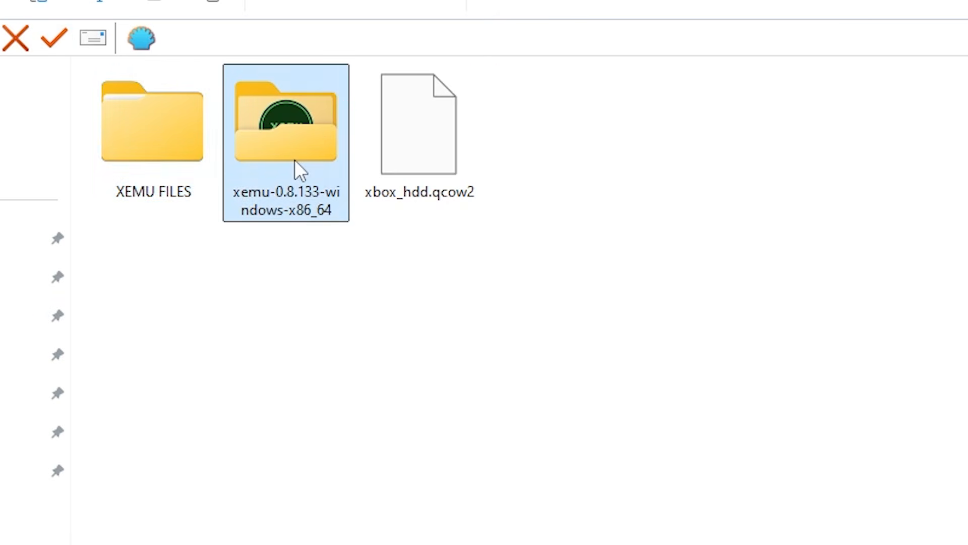
{"action": "right_click", "coordinate": [275, 231]}
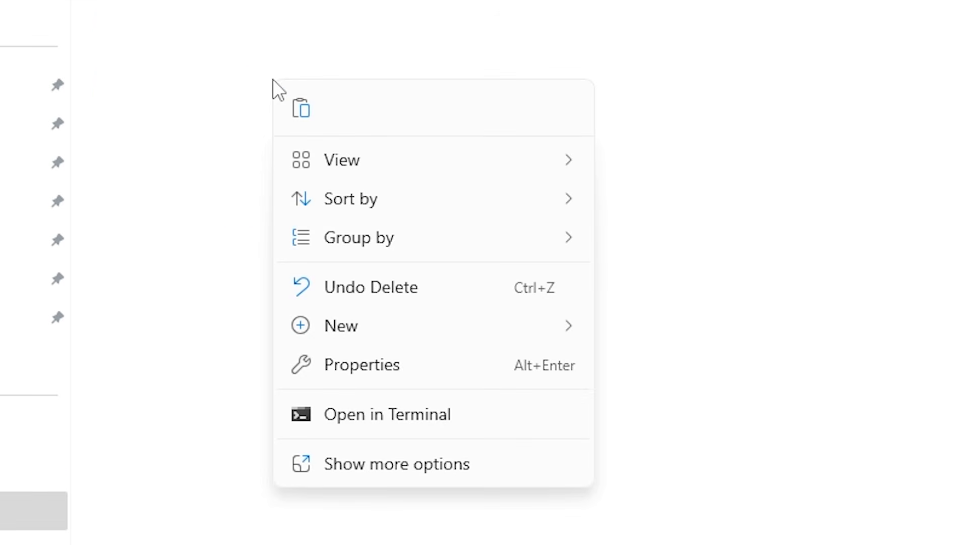
{"action": "left_click", "coordinate": [389, 466]}
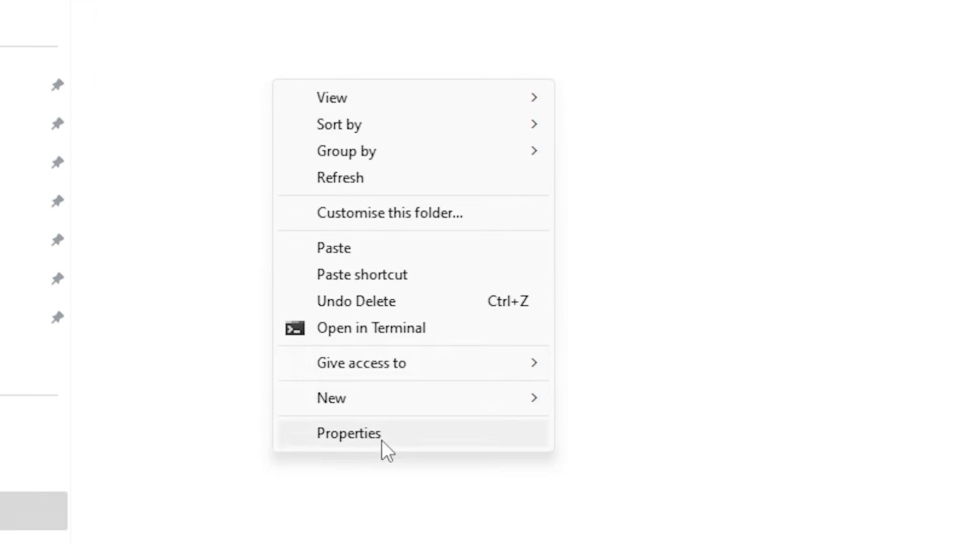
{"action": "left_click", "coordinate": [394, 258]}
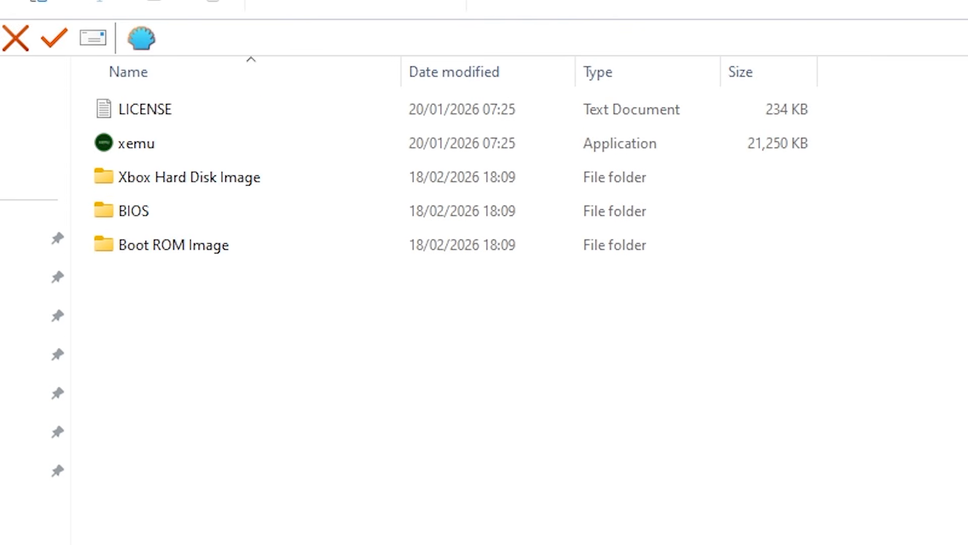
- Move the xbox_hdd.qcow2 file into the xemu-0.8.133-windows-x86_64 folder
{"action": "key", "text": "alt+Left"}
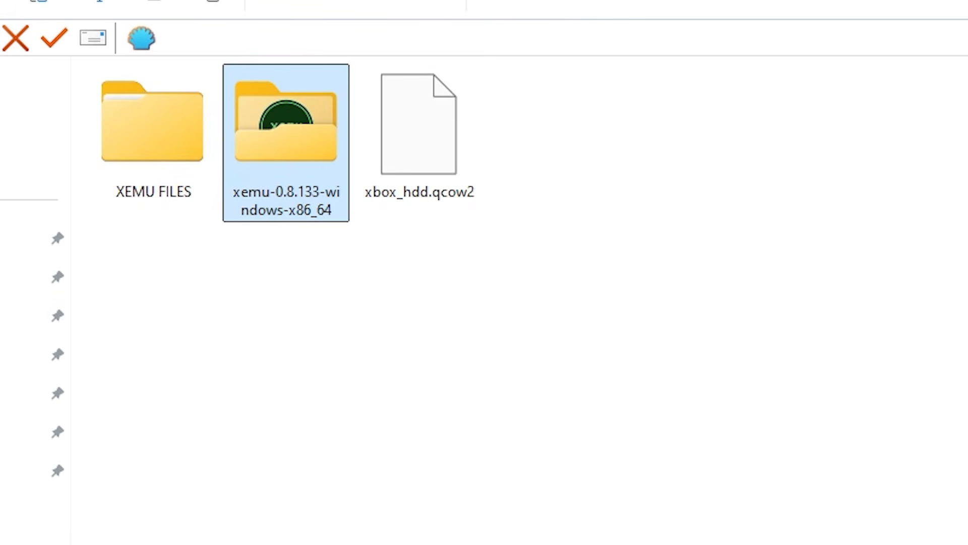
{"action": "left_click", "coordinate": [435, 162]}
{"action": "left_click_drag", "start_coordinate": [435, 162], "coordinate": [282, 157]}
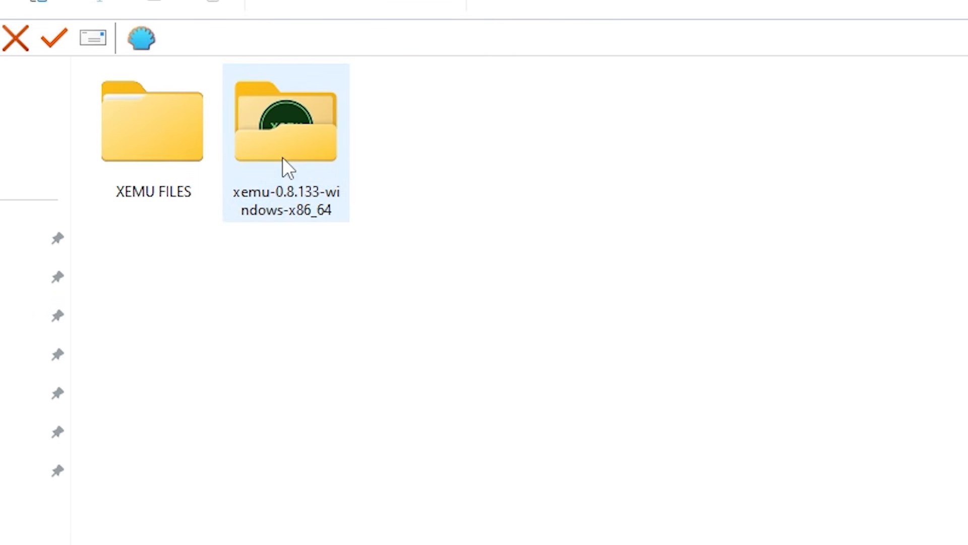
- Move xbox_hdd.qcow2 from the xemu application folder into its Xbox Hard Disk Image subfolder, replacing the existing file
{"action": "double_click", "coordinate": [275, 143]}
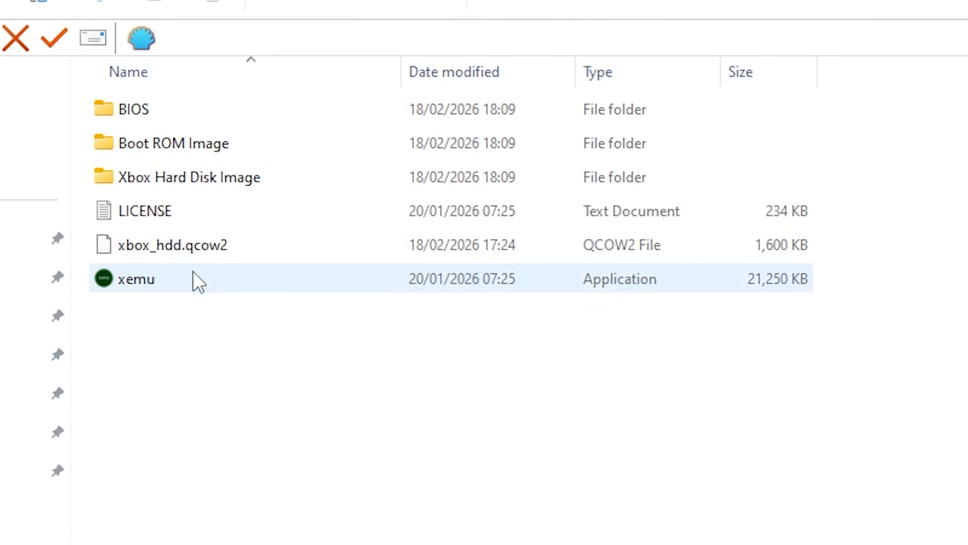
{"action": "left_click", "coordinate": [185, 252]}
{"action": "left_click_drag", "start_coordinate": [183, 247], "coordinate": [273, 174]}
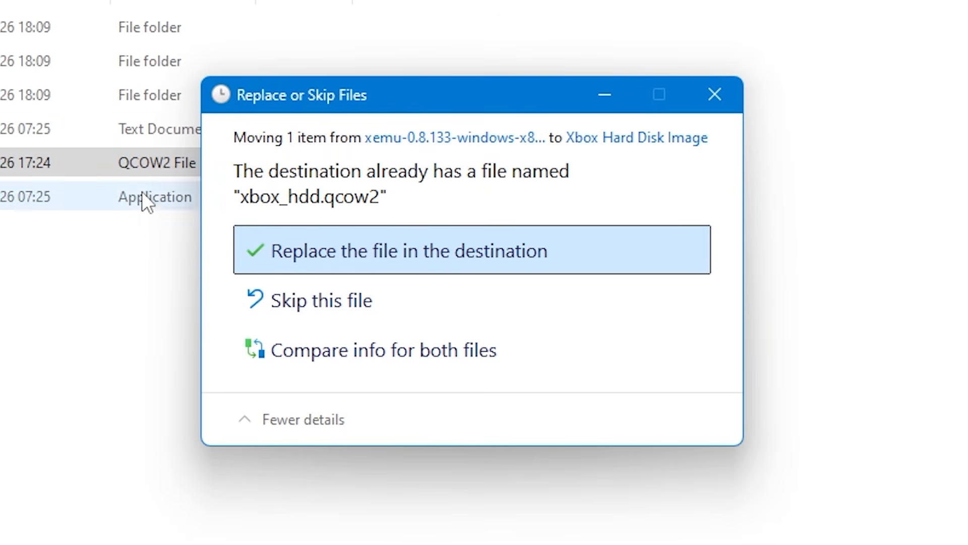
{"action": "left_click", "coordinate": [418, 258]}
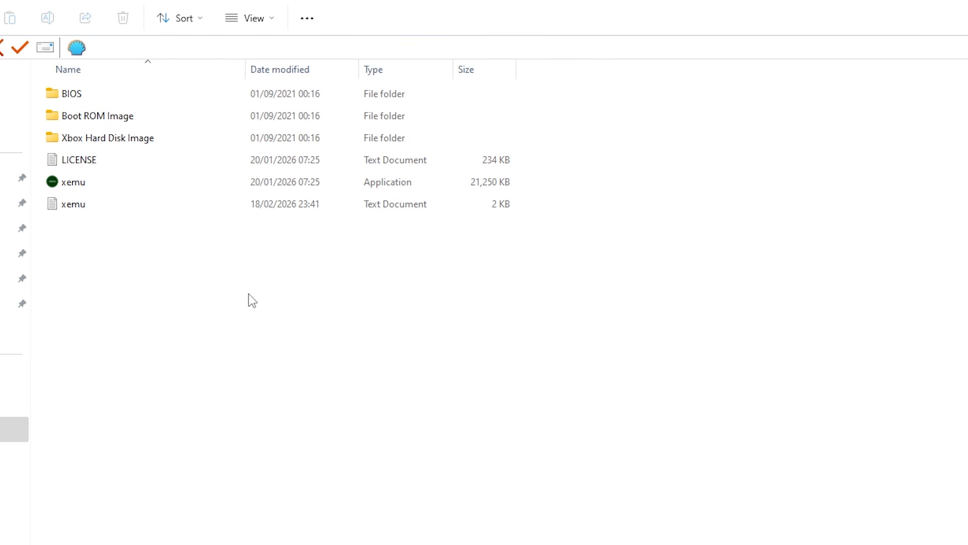
- Create a new folder named GAMES in the xemu application folder
{"action": "right_click", "coordinate": [213, 274]}
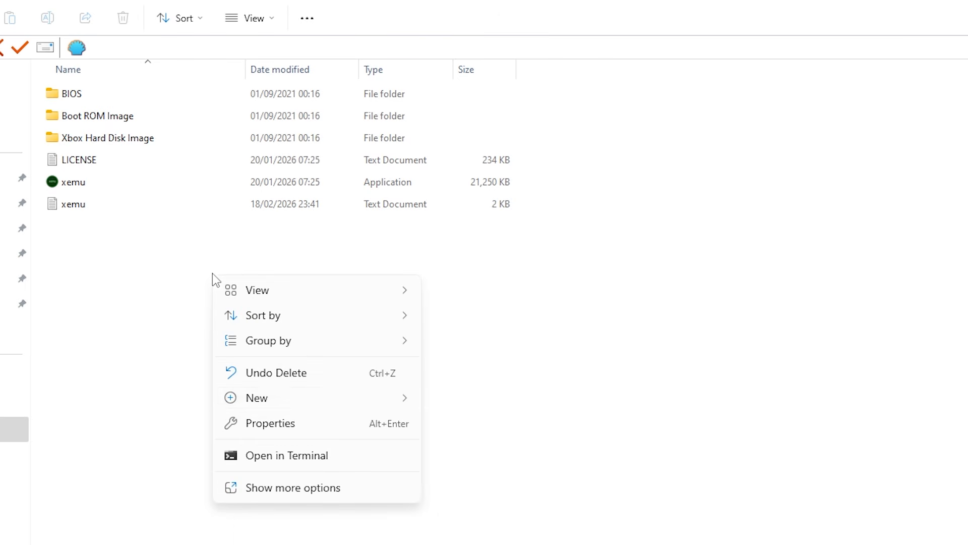
{"action": "mouse_move", "coordinate": [332, 401]}
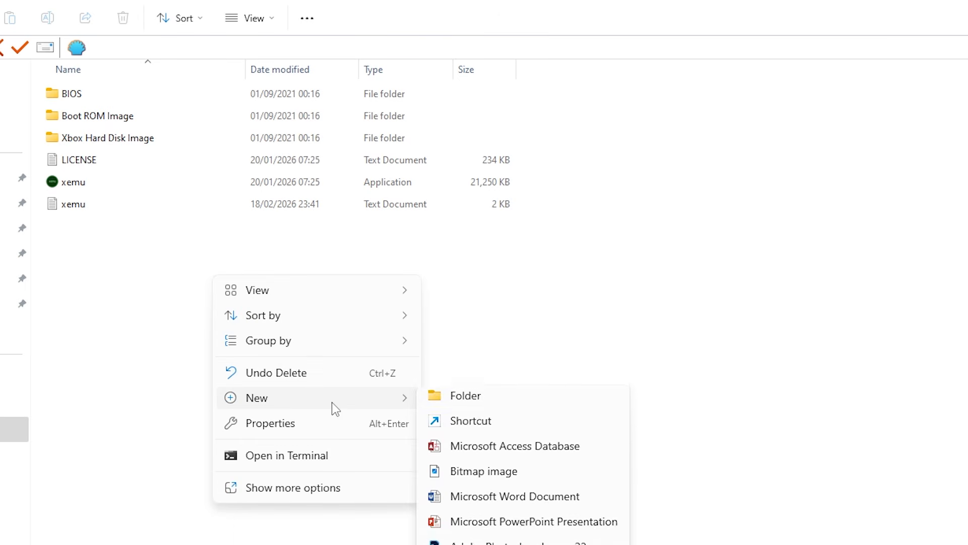
{"action": "left_click", "coordinate": [543, 404]}
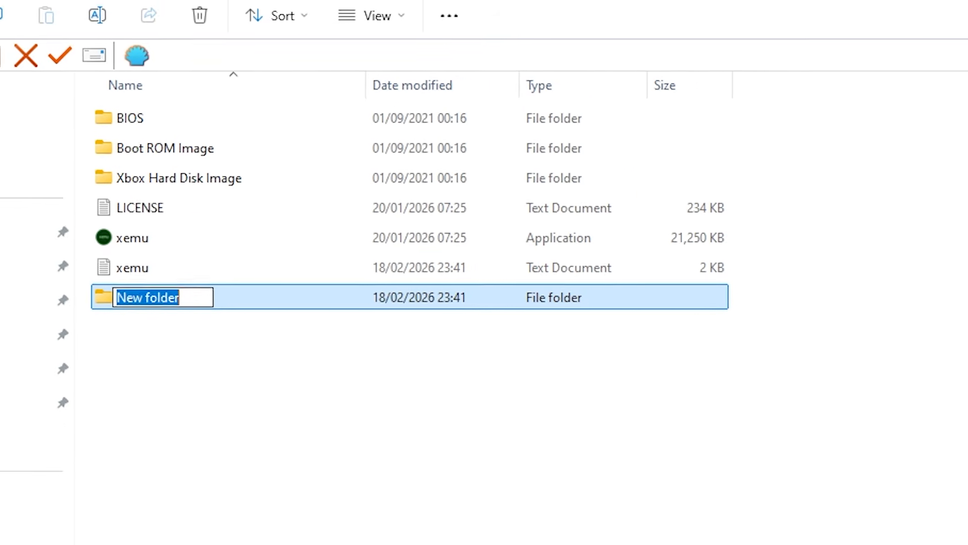
{"action": "type", "text": "GAMES"}
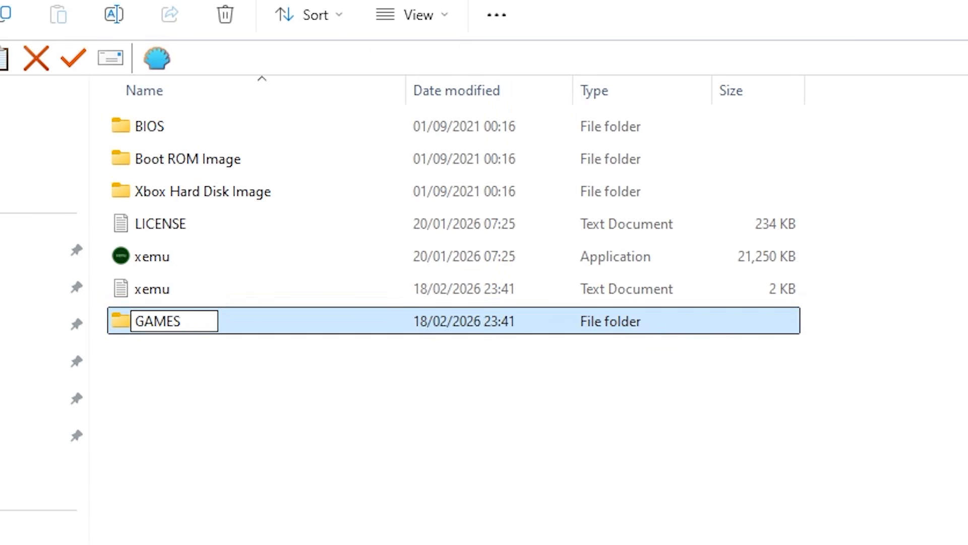
{"action": "key", "text": "Return"}
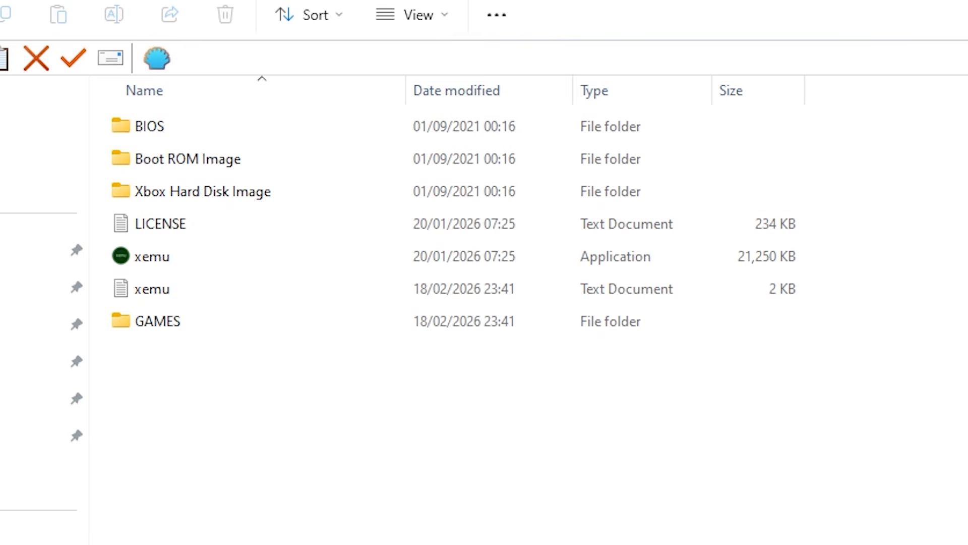
- Launch the xemu application, dismiss the flash file error and open the machine settings
{"action": "double_click", "coordinate": [223, 262]}
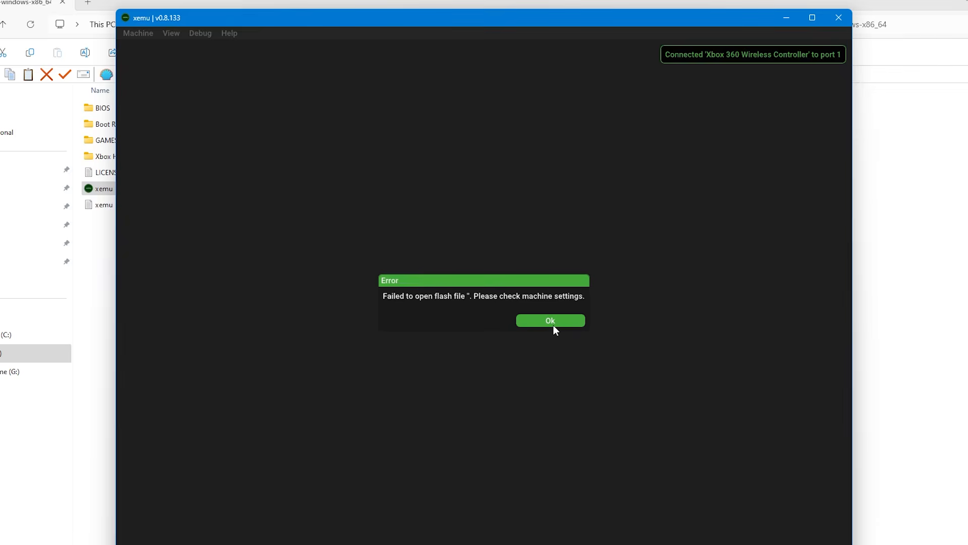
{"action": "left_click", "coordinate": [550, 321]}
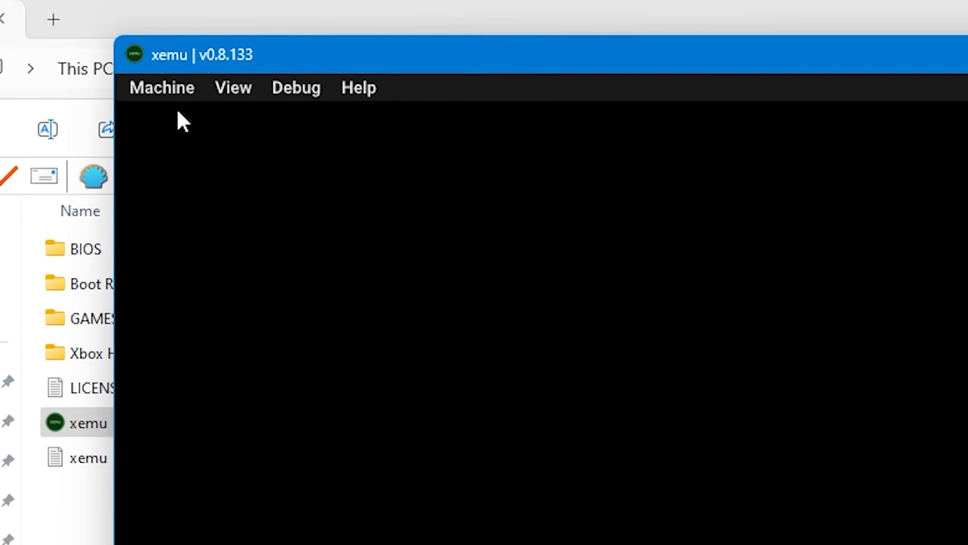
{"action": "left_click", "coordinate": [149, 67]}
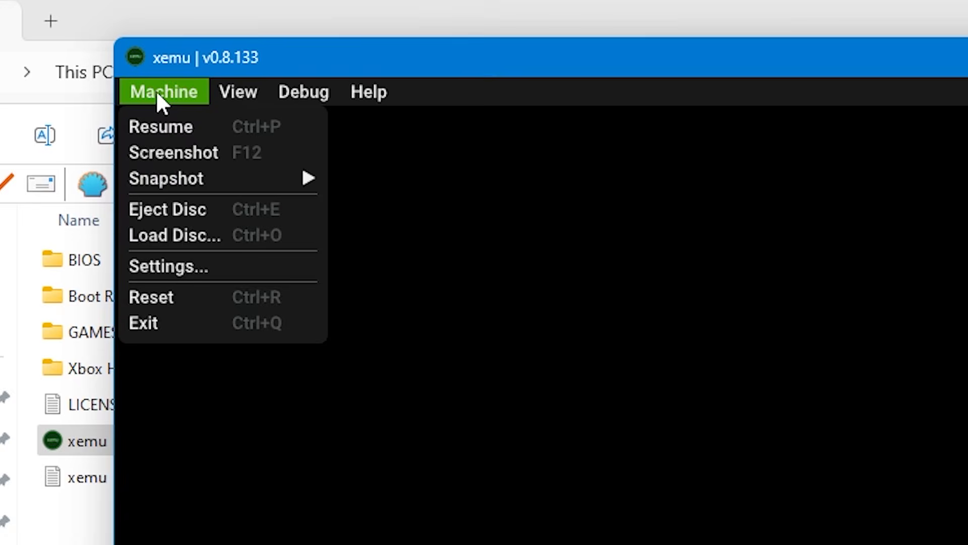
{"action": "left_click", "coordinate": [226, 268]}
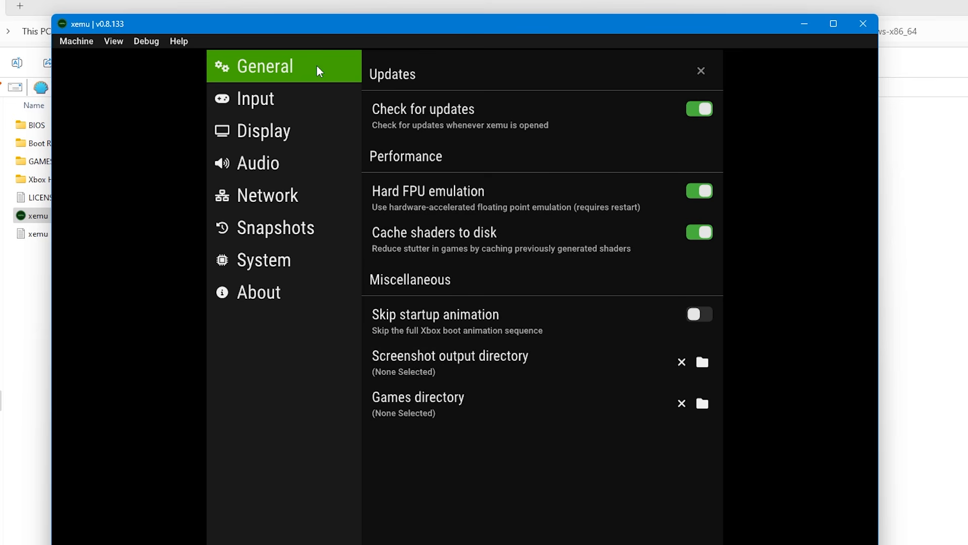
- Switch the Check for updates option off and back on in the General settings
{"action": "left_click", "coordinate": [700, 110]}
{"action": "left_click", "coordinate": [696, 111]}
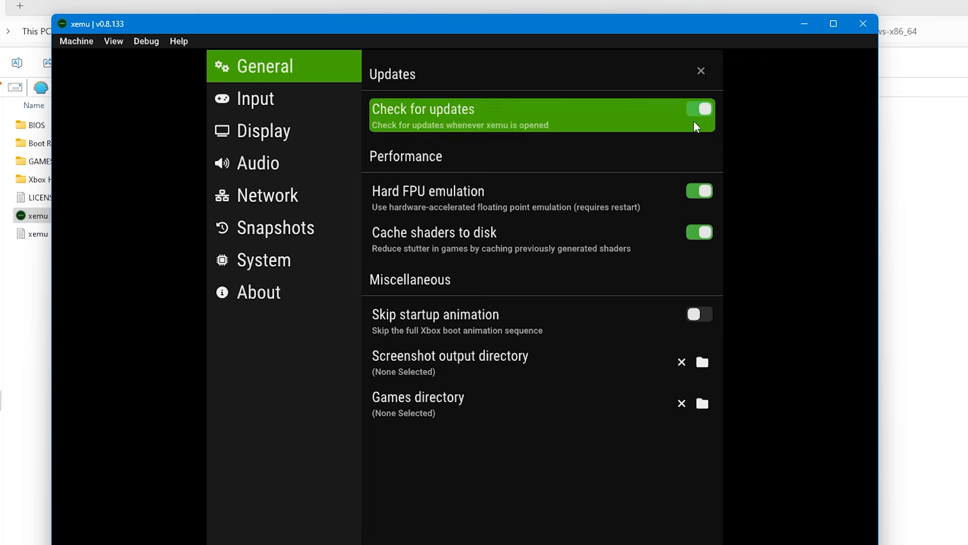
- Set the Games directory in the General settings to the GAMES folder inside xemu-0.8.133-windows-x86_64
{"action": "left_click", "coordinate": [696, 124]}
{"action": "left_click", "coordinate": [703, 113]}
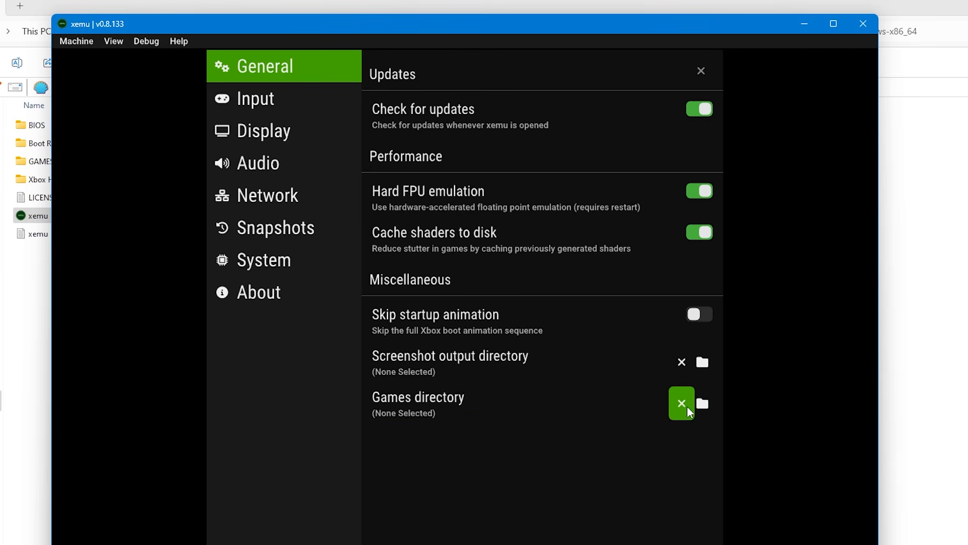
{"action": "left_click", "coordinate": [703, 404]}
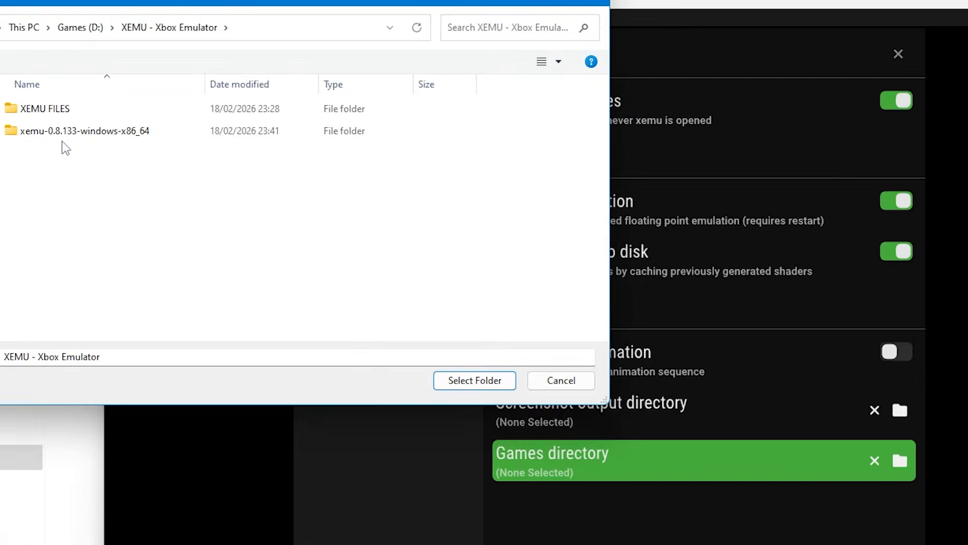
{"action": "double_click", "coordinate": [13, 136]}
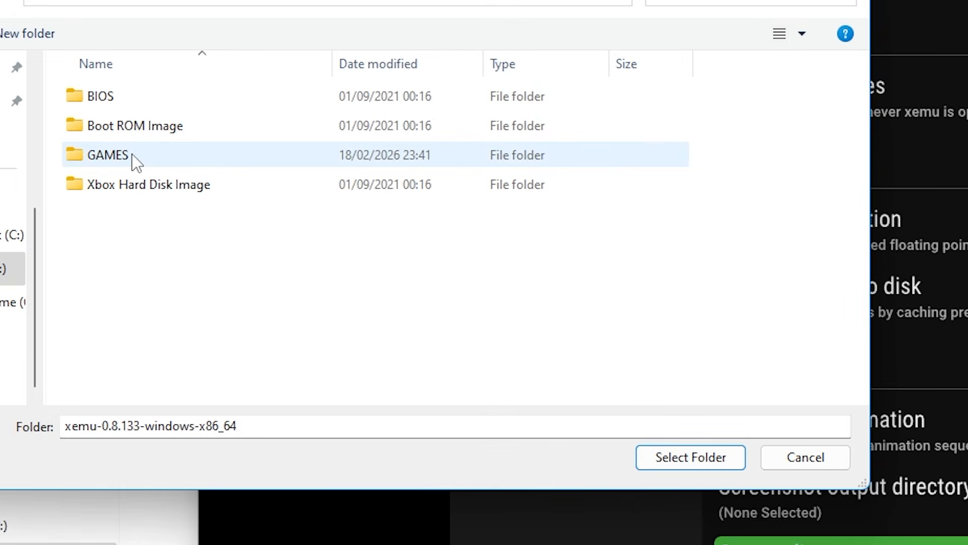
{"action": "left_click", "coordinate": [130, 154]}
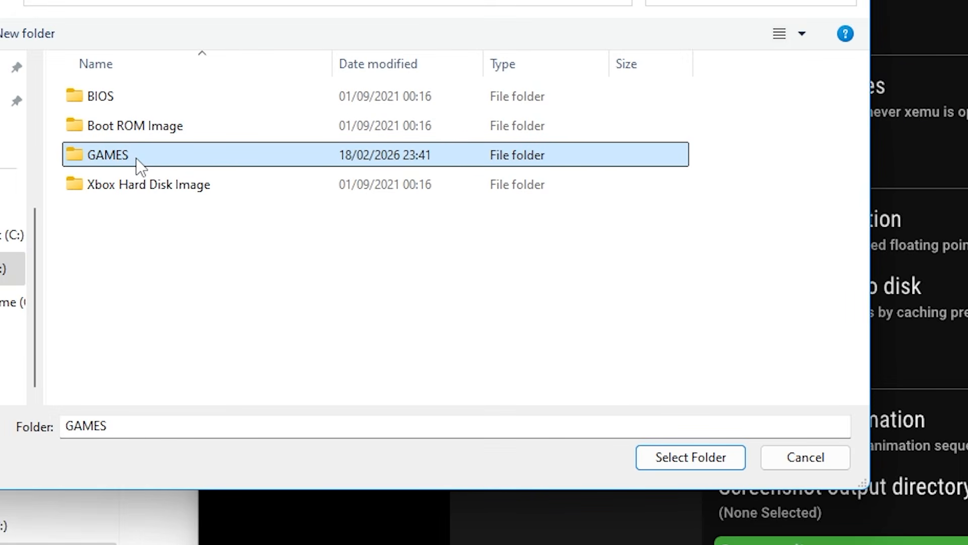
{"action": "left_click", "coordinate": [718, 447]}
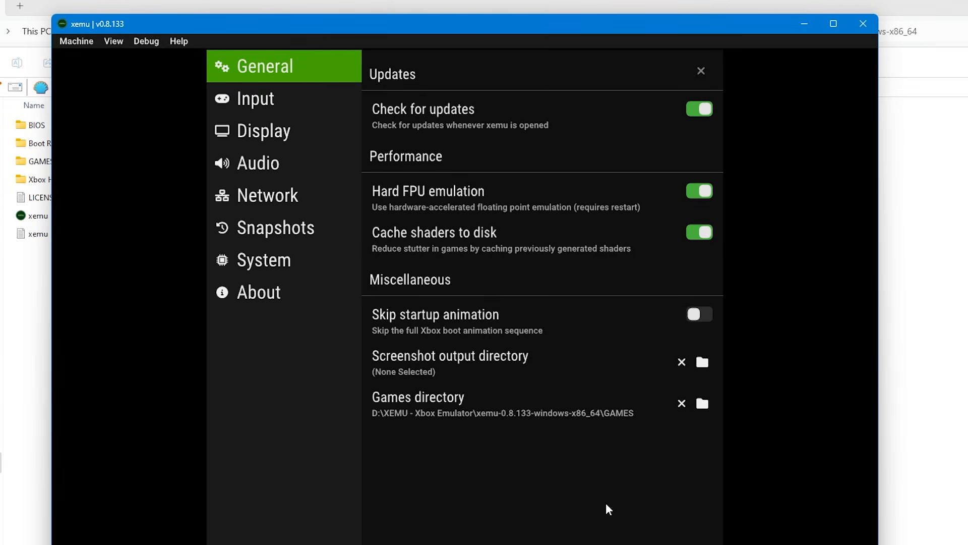
- In the Input settings, select Xbox 360 Wireless Controller (Port 1) as the input device for controller 1
{"action": "left_click", "coordinate": [301, 107]}
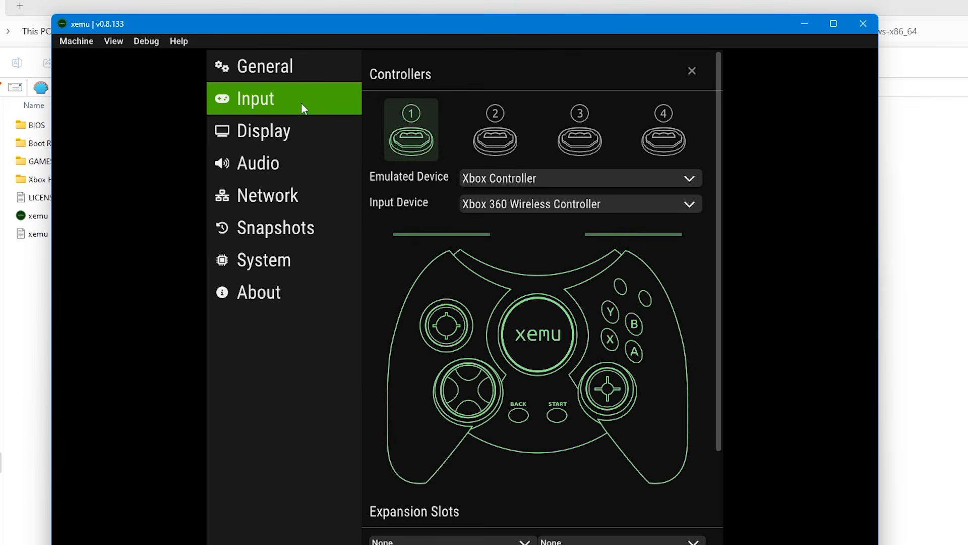
{"action": "left_click", "coordinate": [571, 204]}
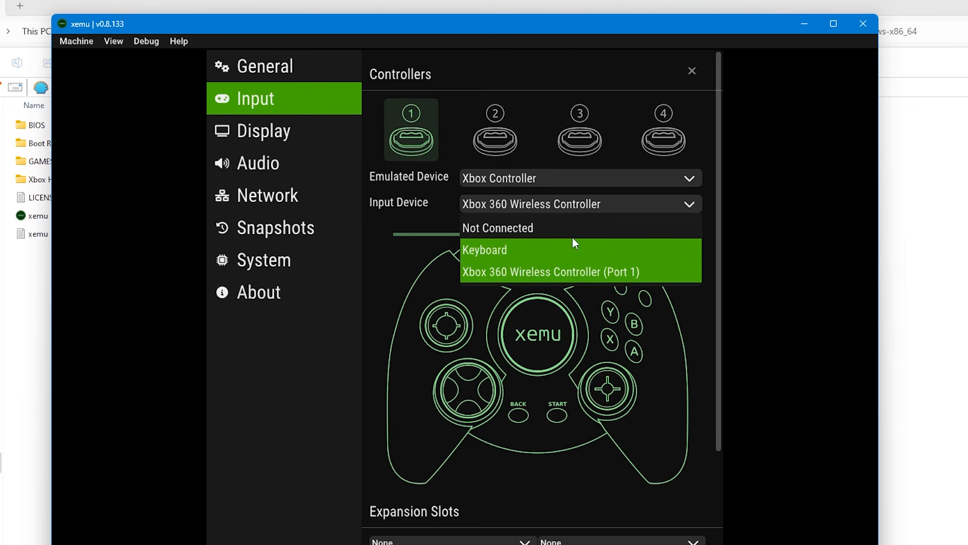
{"action": "left_click", "coordinate": [576, 271]}
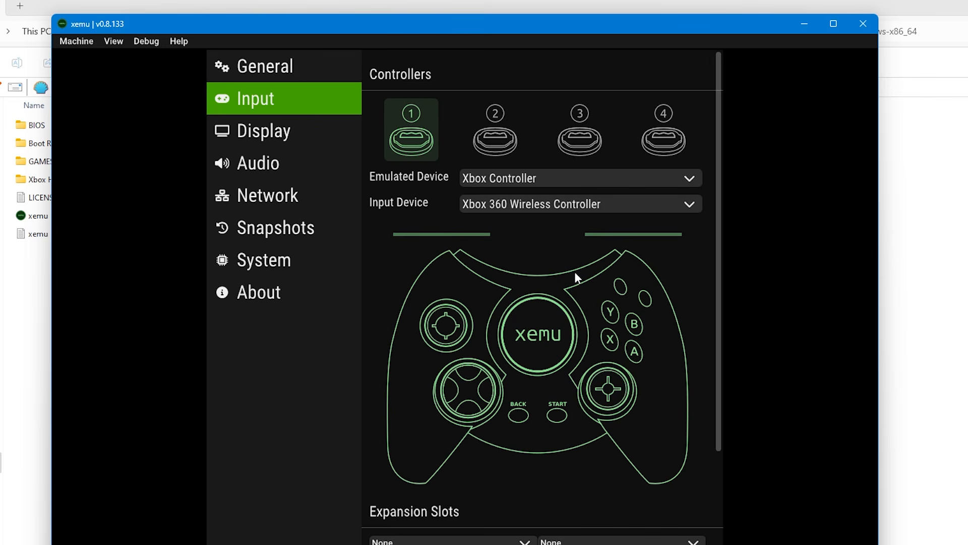
{"action": "key", "text": "Up"}
{"action": "key", "text": "Down"}
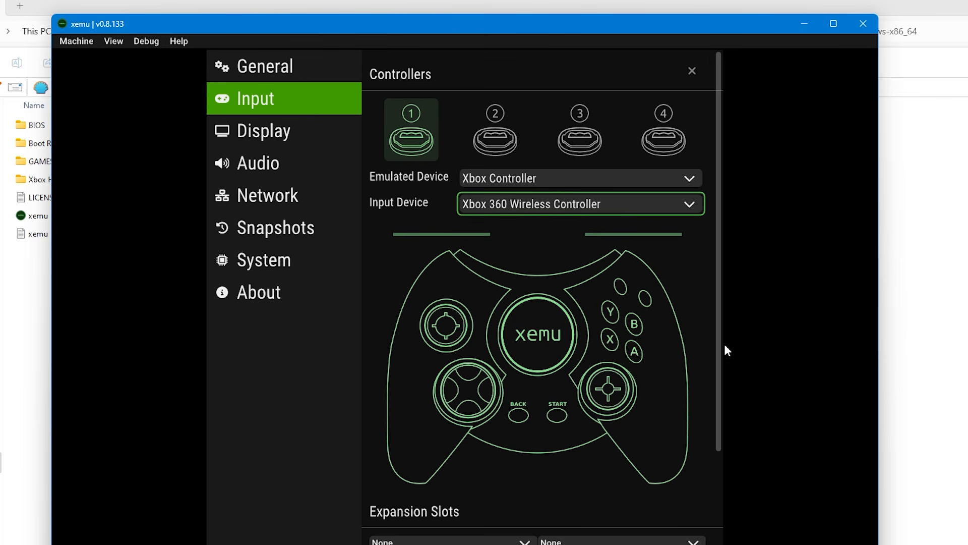
- Expand the controller's Input Mapping, rebind the emulated B input to a, and restore it to b
{"action": "left_click_drag", "start_coordinate": [718, 349], "coordinate": [701, 501]}
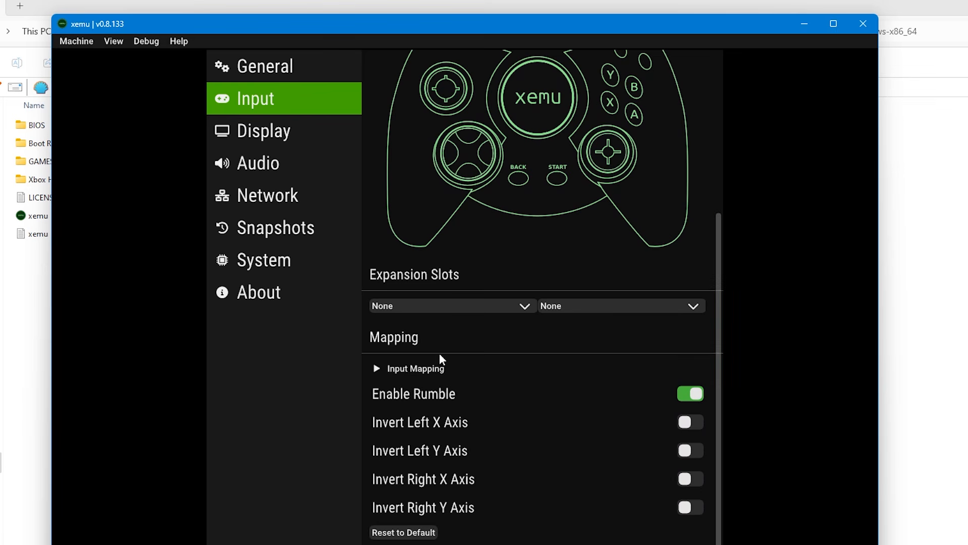
{"action": "left_click", "coordinate": [403, 373]}
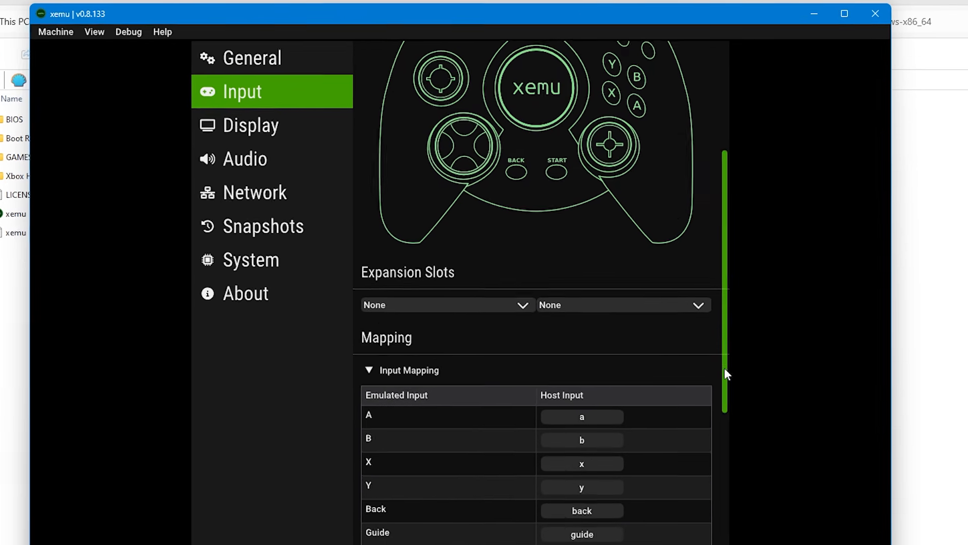
{"action": "left_click_drag", "start_coordinate": [716, 361], "coordinate": [724, 474]}
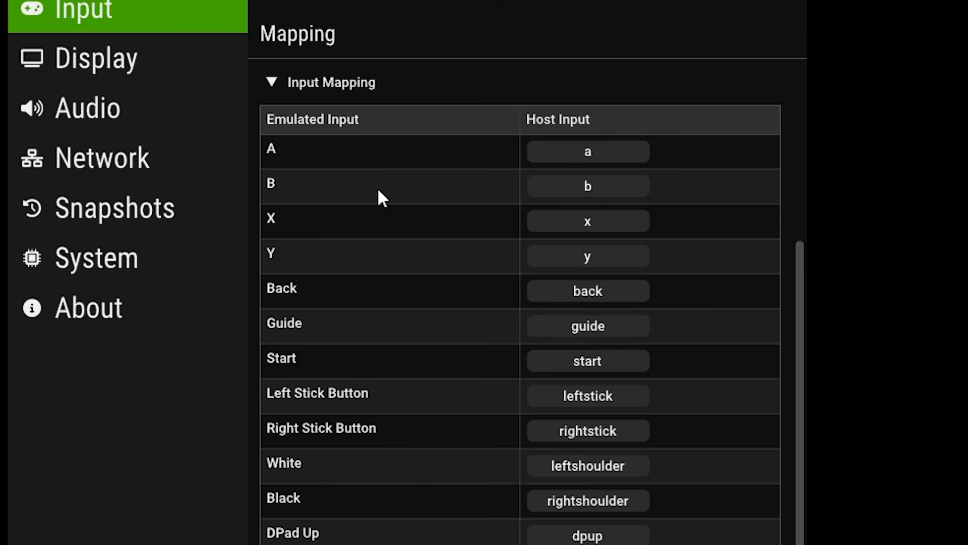
{"action": "left_click", "coordinate": [622, 186]}
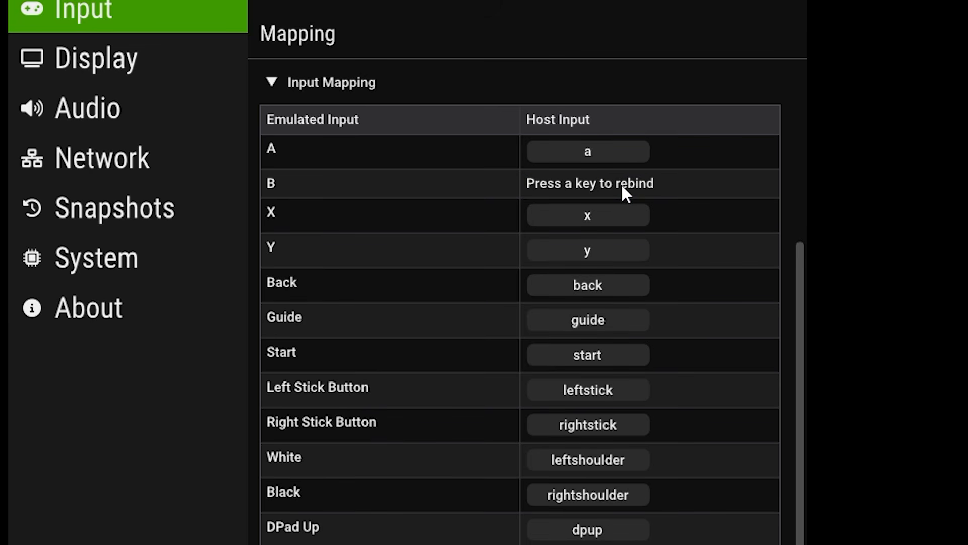
{"action": "key", "text": "a"}
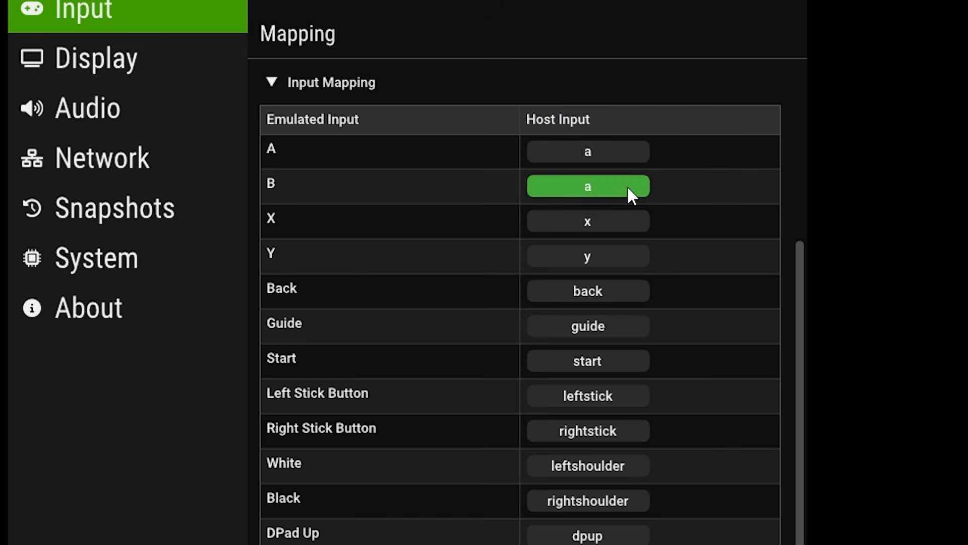
{"action": "left_click", "coordinate": [628, 189]}
{"action": "key", "text": "b"}
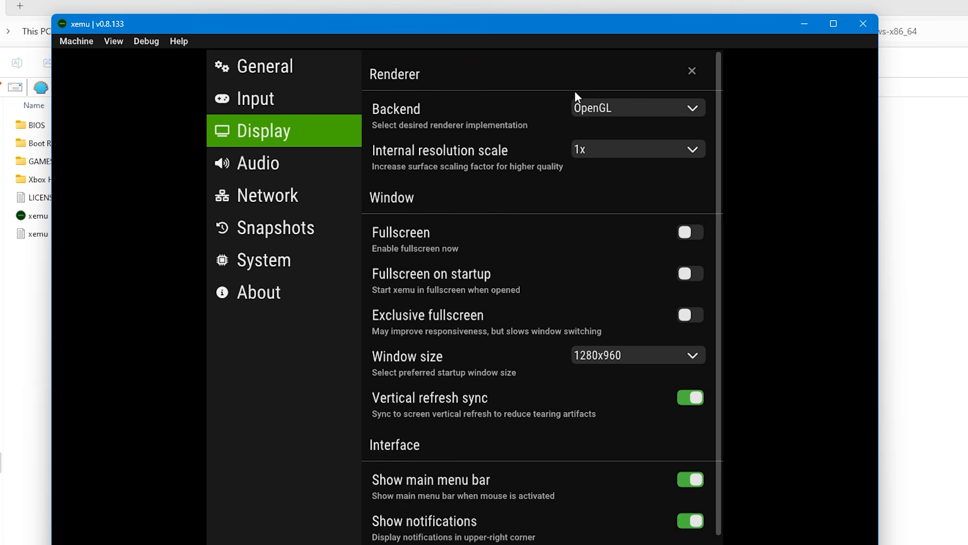
- Review the internal resolution scale choices in the Display settings and try the Exclusive fullscreen option
{"action": "left_click", "coordinate": [619, 152]}
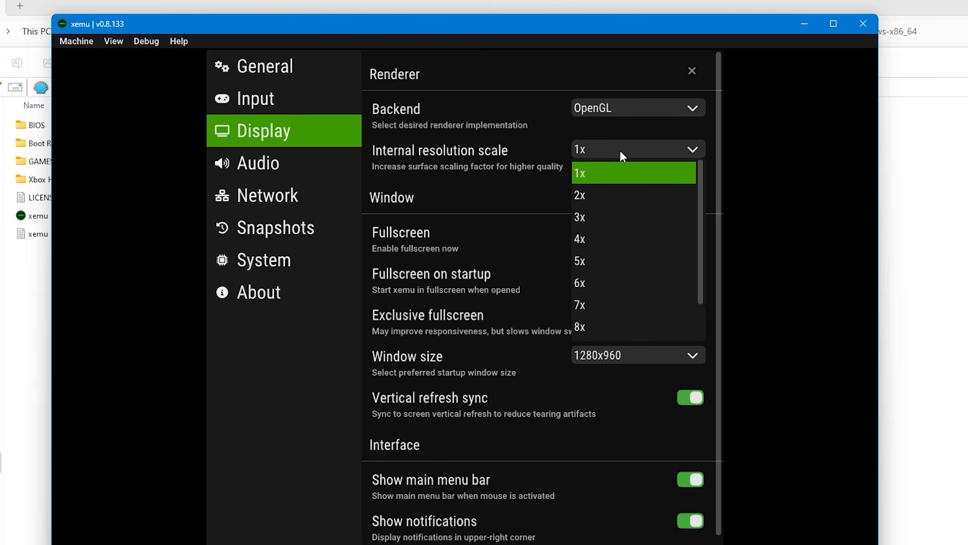
{"action": "scroll", "coordinate": [618, 232], "scroll_direction": "down", "scroll_amount": 2}
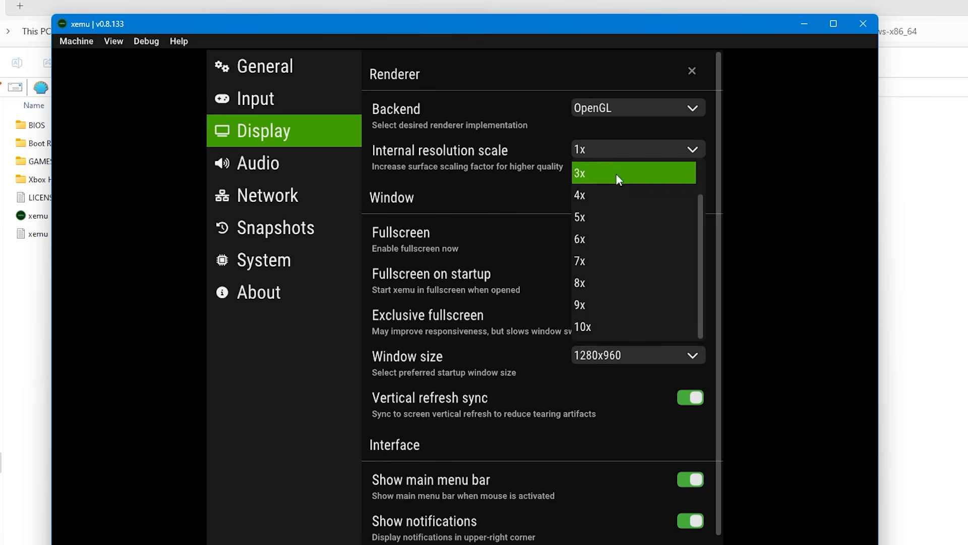
{"action": "left_click", "coordinate": [613, 148]}
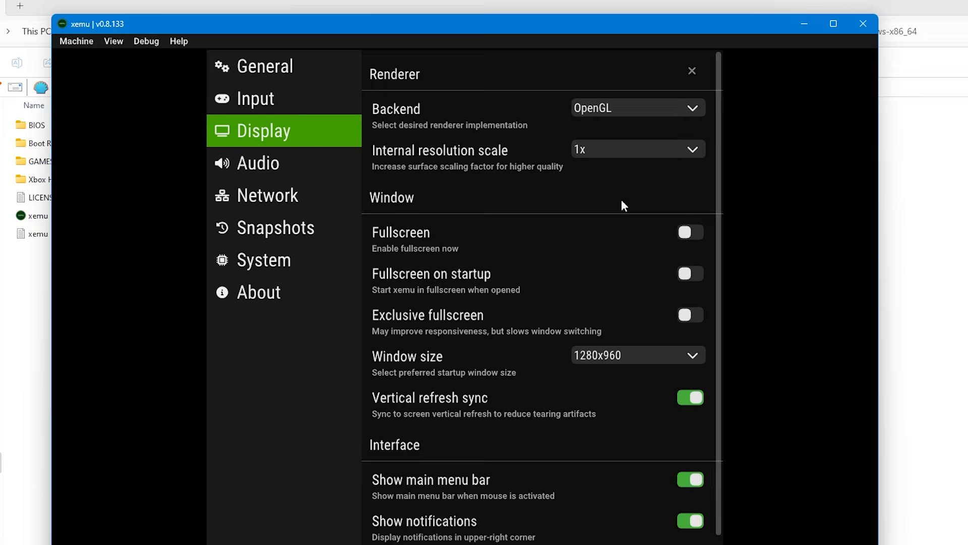
{"action": "left_click", "coordinate": [690, 313]}
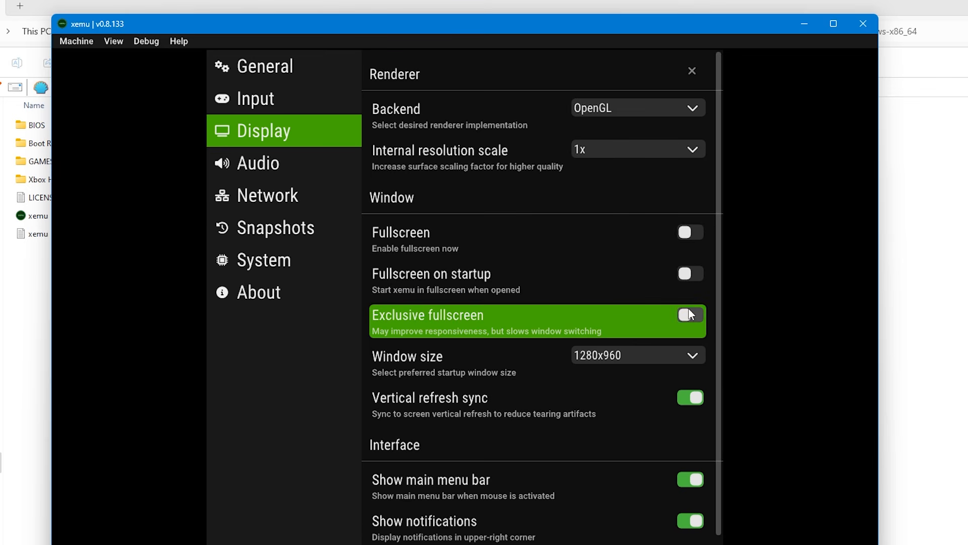
- Try the window sizes 3840x2160 and 640x480, and set the window size back to 1280x960
{"action": "left_click", "coordinate": [653, 353]}
{"action": "scroll", "coordinate": [643, 367], "scroll_direction": "up", "scroll_amount": 1}
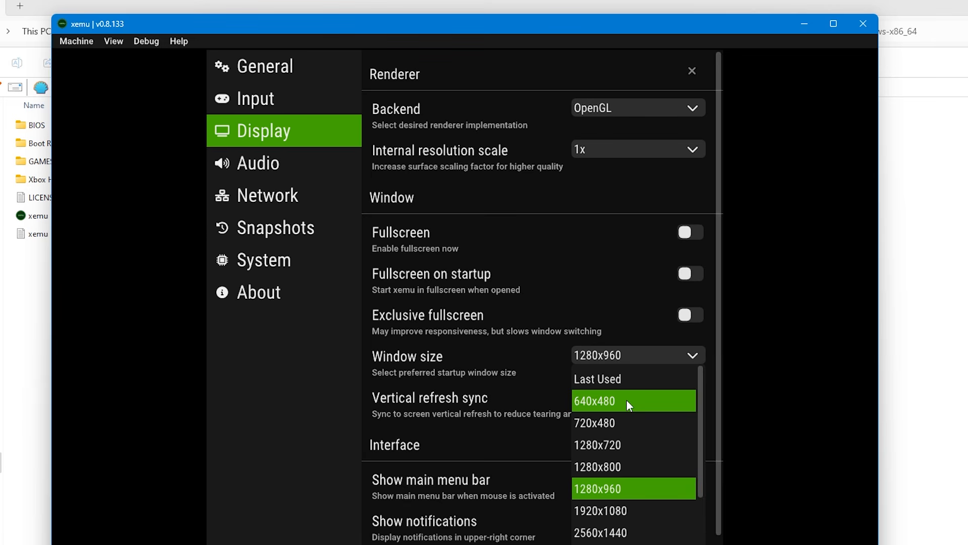
{"action": "scroll", "coordinate": [627, 400], "scroll_direction": "down", "scroll_amount": 1}
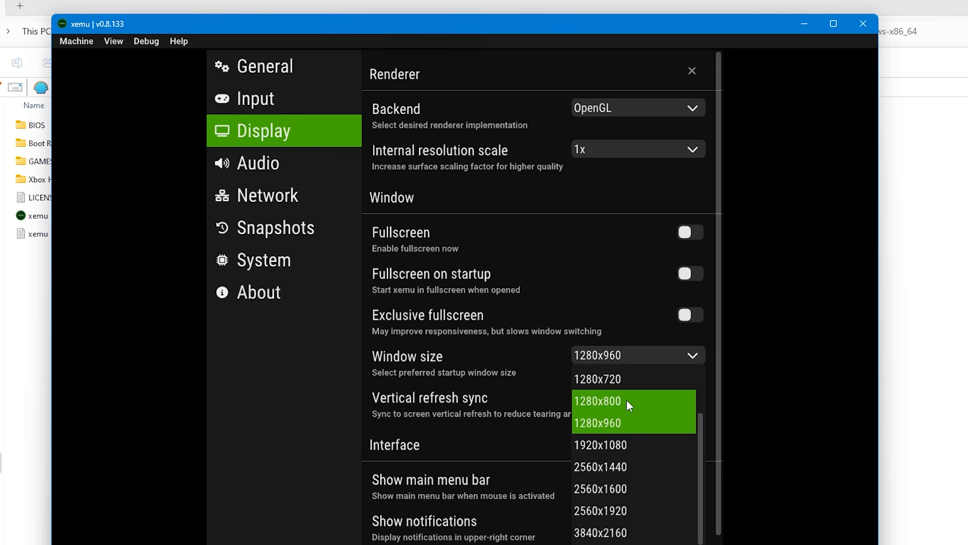
{"action": "left_click", "coordinate": [638, 537]}
{"action": "left_click", "coordinate": [626, 361]}
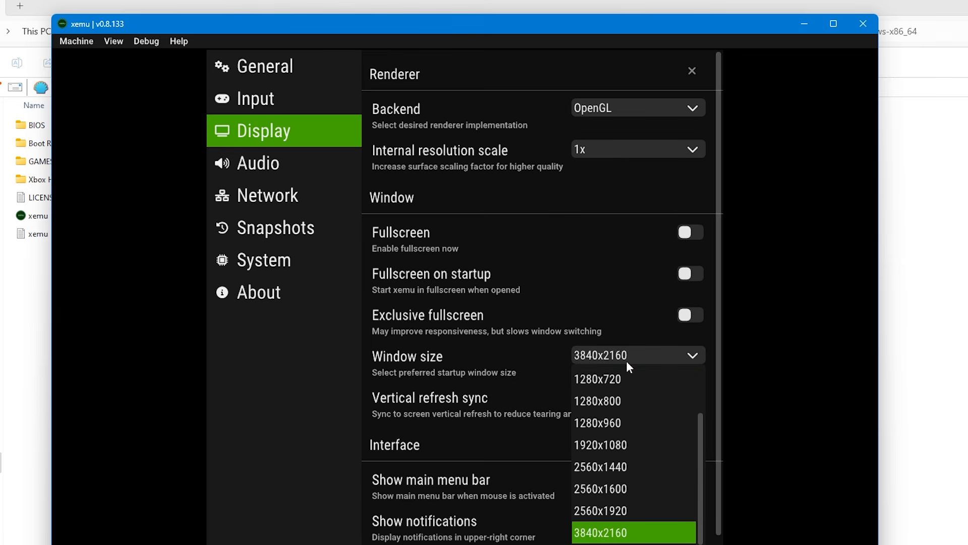
{"action": "scroll", "coordinate": [627, 380], "scroll_direction": "up", "scroll_amount": 1}
{"action": "left_click", "coordinate": [628, 395]}
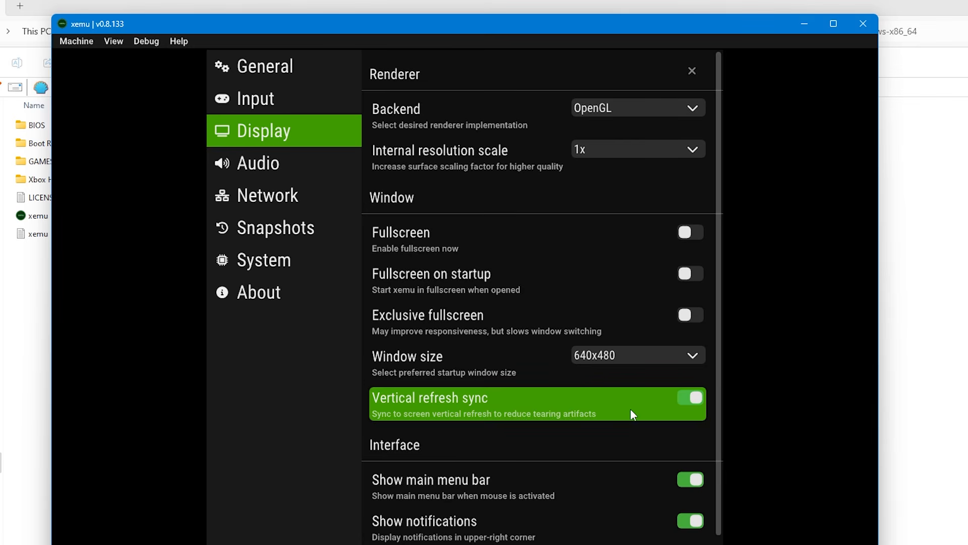
{"action": "left_click", "coordinate": [623, 358]}
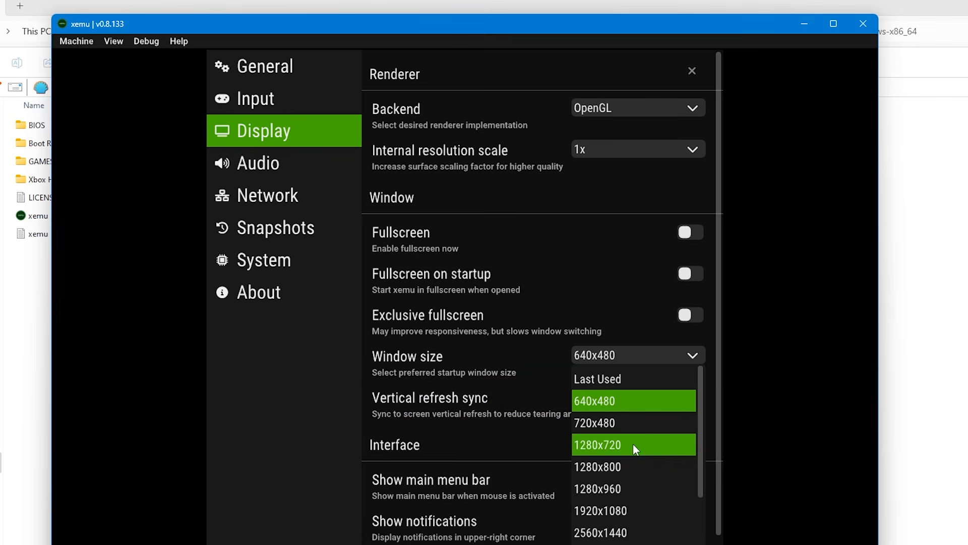
{"action": "left_click", "coordinate": [625, 489]}
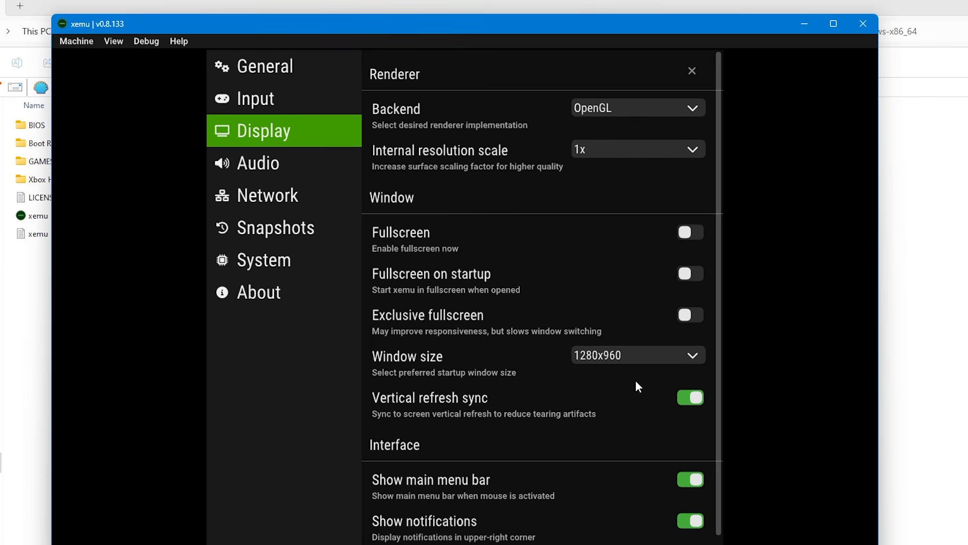
- Try the Show main menu bar, Animations and Hide mouse cursor options in the Interface section, restoring each one
{"action": "scroll", "coordinate": [638, 389], "scroll_direction": "down", "scroll_amount": 2}
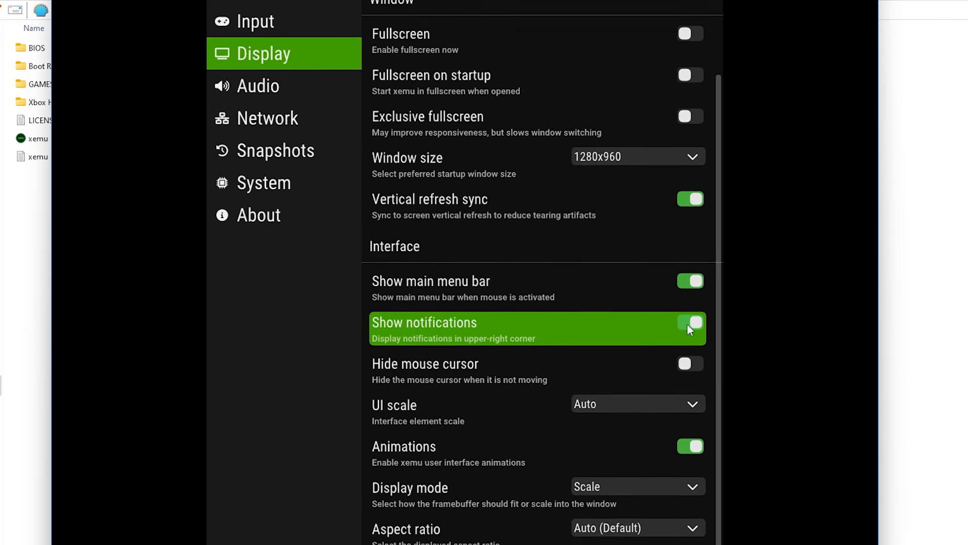
{"action": "left_click", "coordinate": [689, 366]}
{"action": "left_click", "coordinate": [690, 283]}
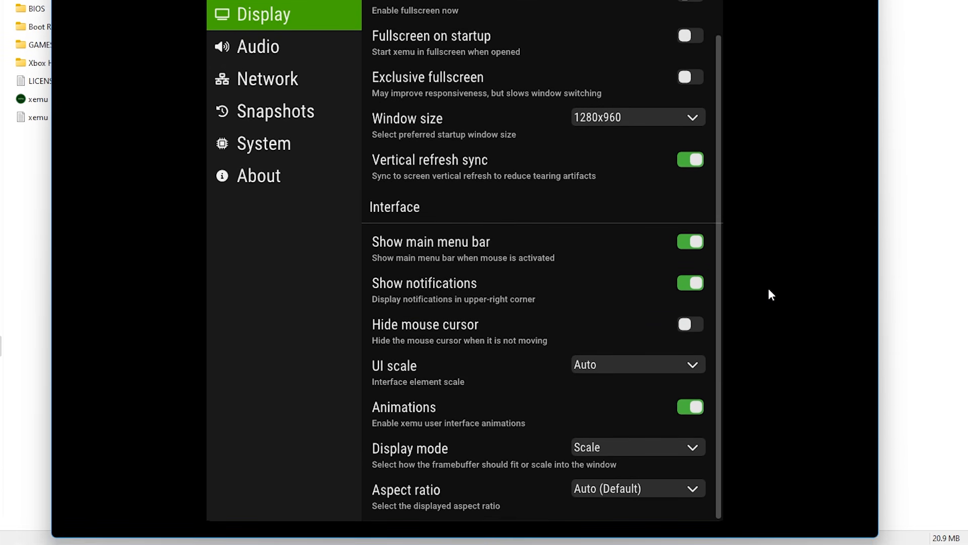
{"action": "left_click", "coordinate": [694, 411]}
{"action": "left_click", "coordinate": [691, 407]}
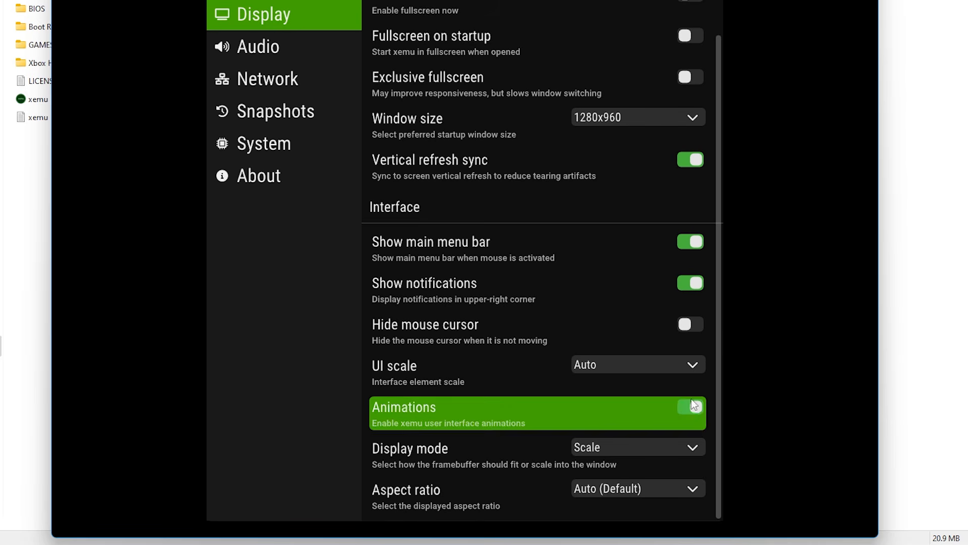
{"action": "left_click", "coordinate": [692, 325]}
{"action": "left_click", "coordinate": [692, 325]}
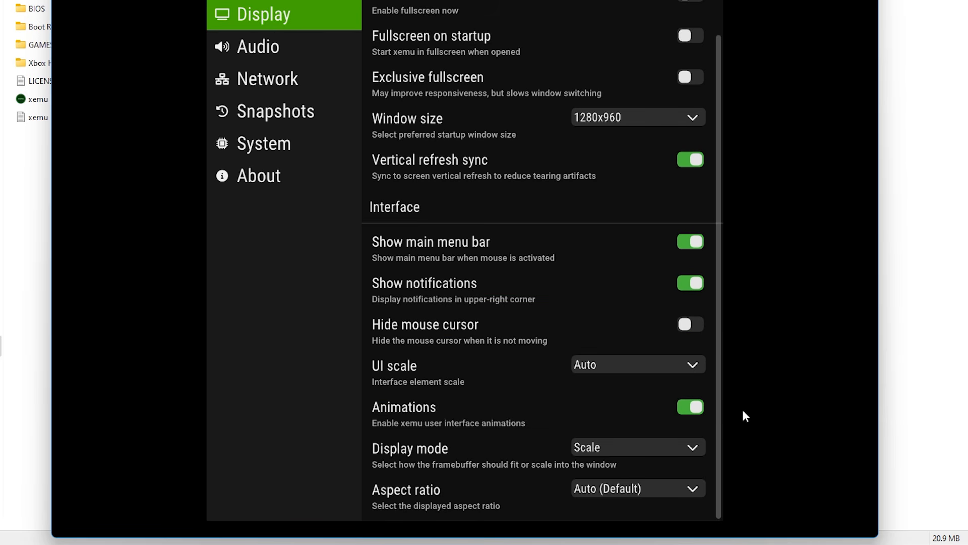
- Review the available Display mode and Aspect ratio choices without changing either setting
{"action": "left_click", "coordinate": [668, 448]}
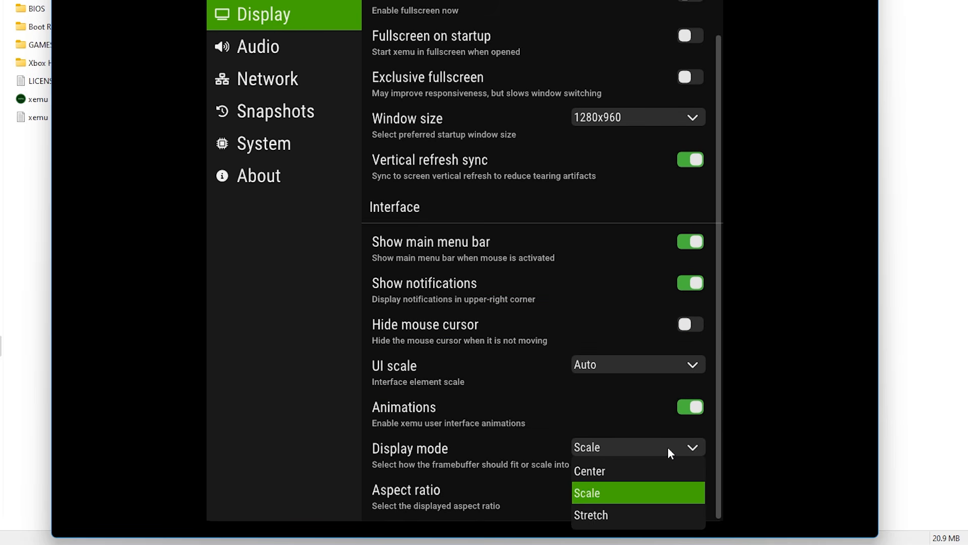
{"action": "left_click", "coordinate": [669, 447]}
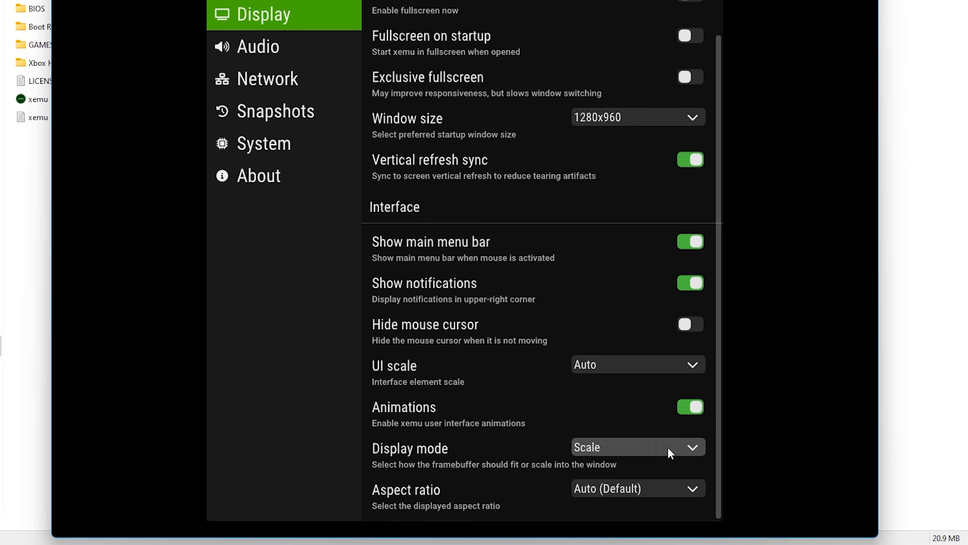
{"action": "left_click", "coordinate": [663, 496]}
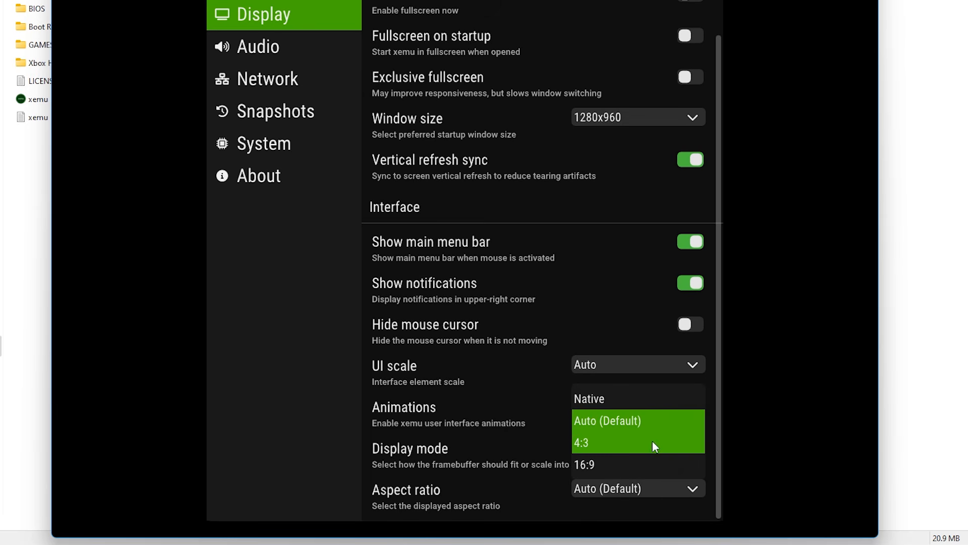
{"action": "left_click", "coordinate": [661, 488]}
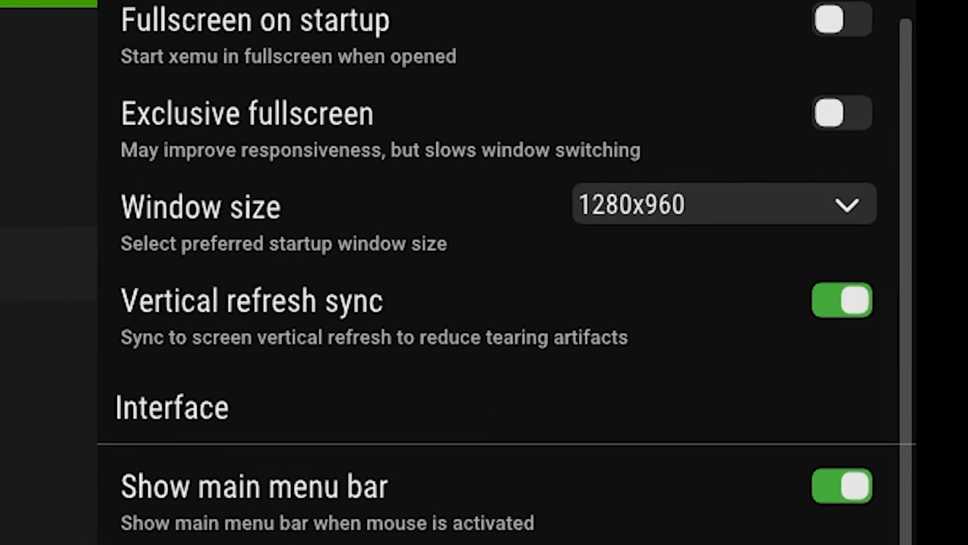
- In the System settings, assign mcpx_1.0.bin from the Boot ROM Image folder as the MCPX Boot ROM
{"action": "left_click", "coordinate": [310, 259]}
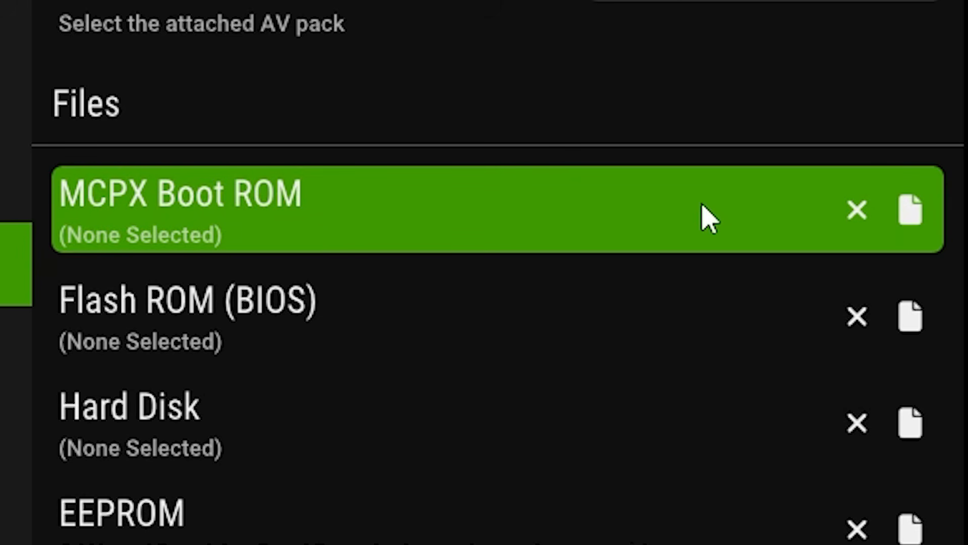
{"action": "left_click", "coordinate": [914, 214]}
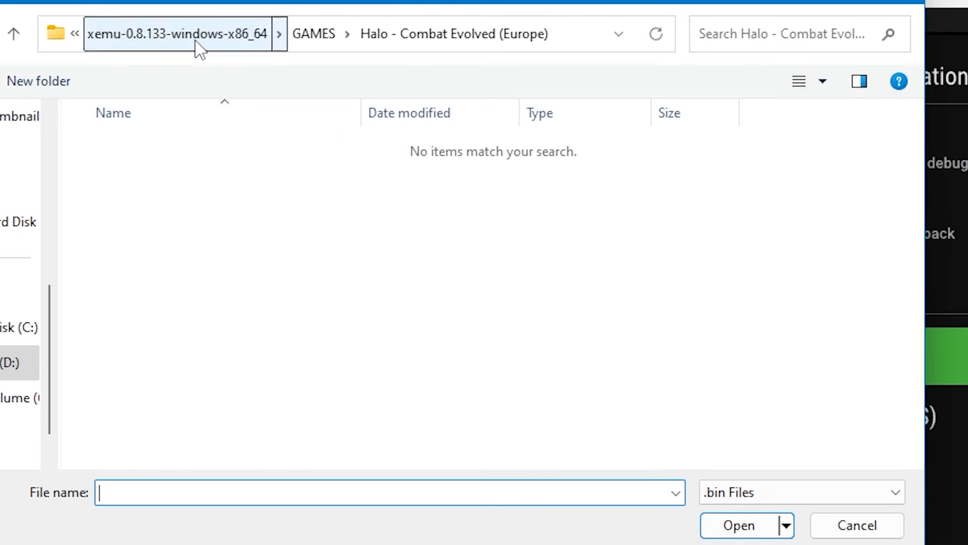
{"action": "left_click", "coordinate": [197, 37]}
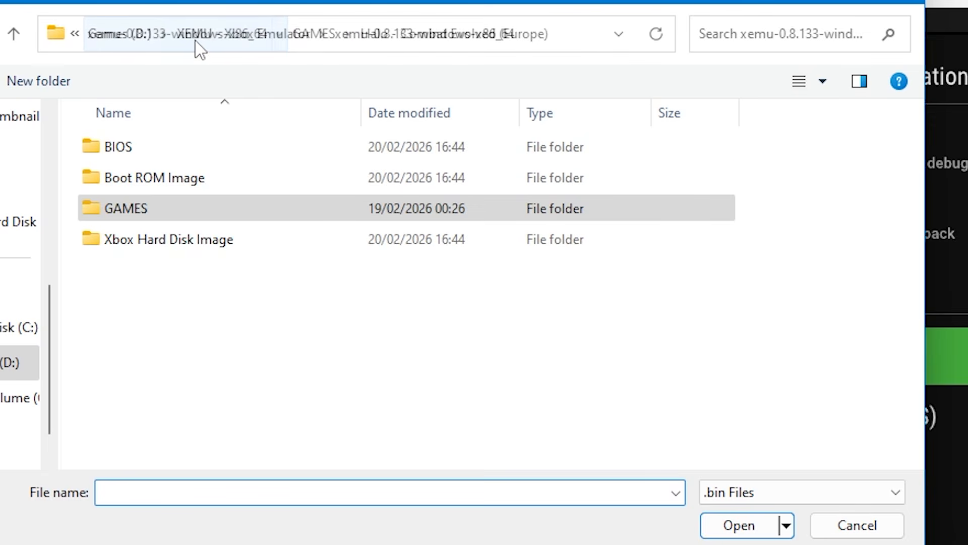
{"action": "double_click", "coordinate": [162, 182]}
{"action": "left_click", "coordinate": [200, 149]}
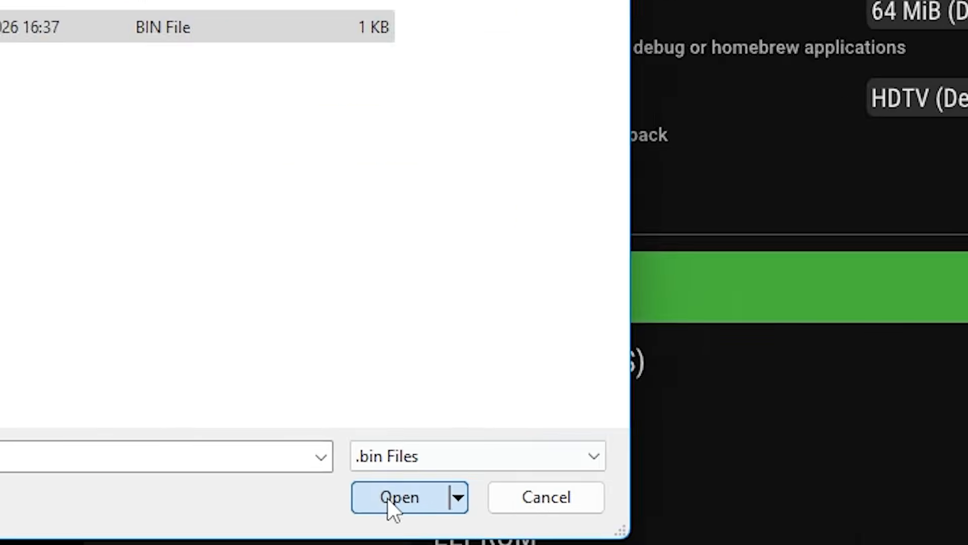
{"action": "left_click", "coordinate": [722, 526]}
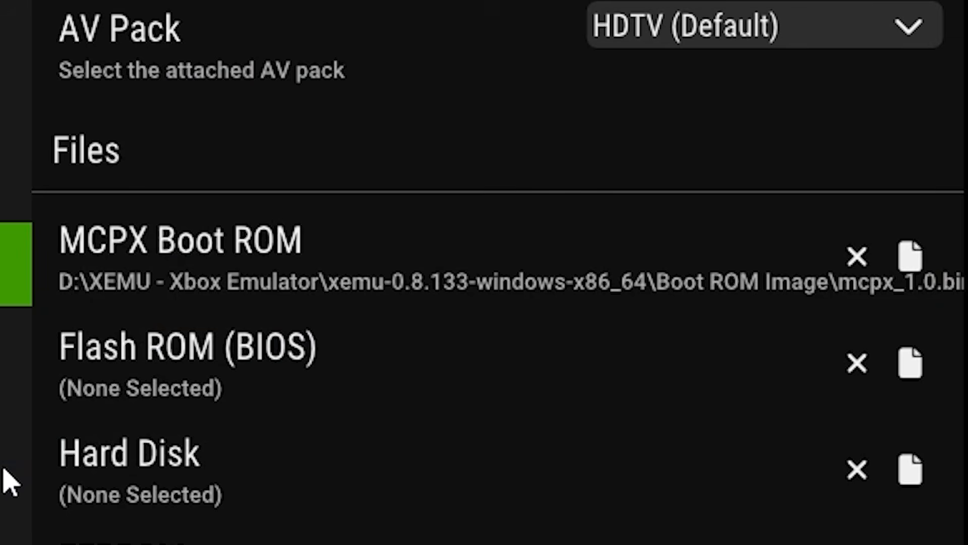
- Assign Complex_4627v1.03.bin from the BIOS folder as the Flash ROM (BIOS)
{"action": "left_click", "coordinate": [910, 383]}
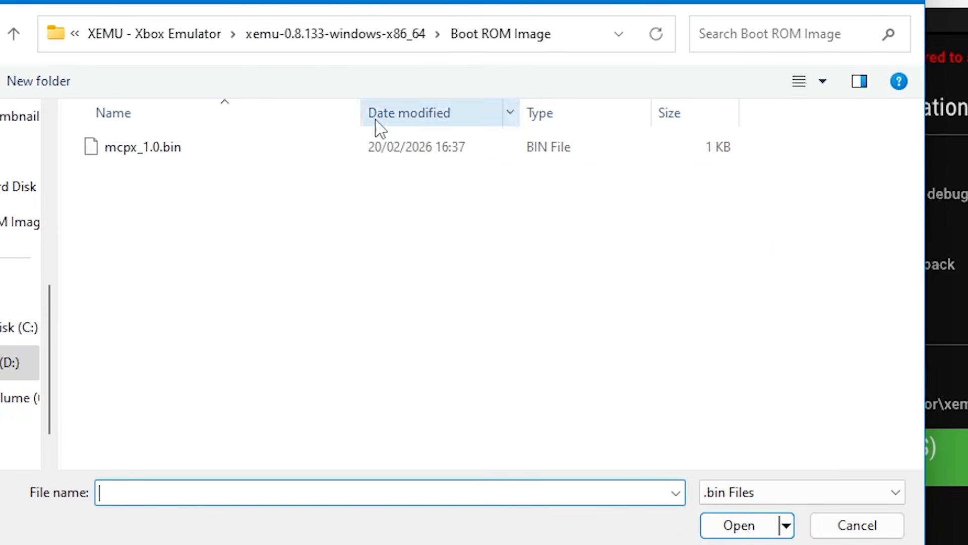
{"action": "left_click", "coordinate": [313, 37]}
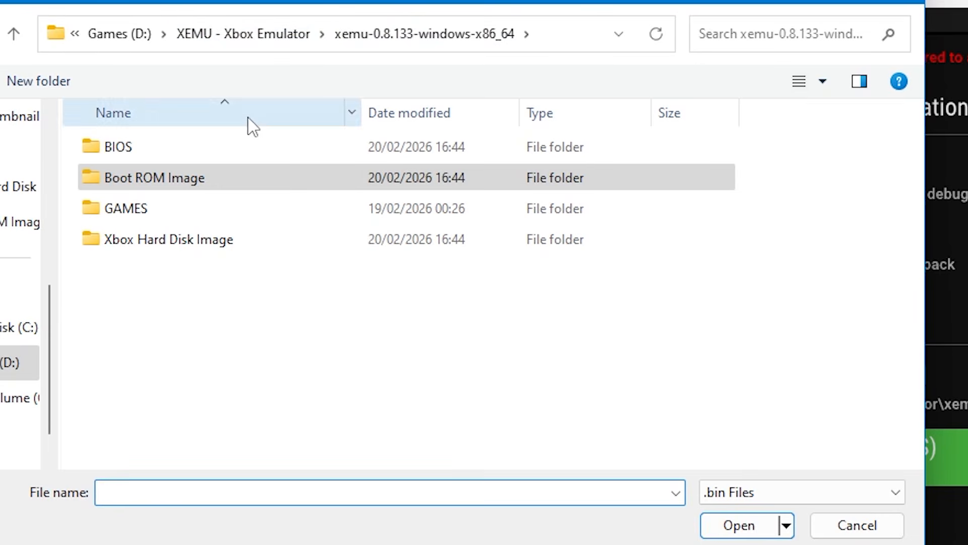
{"action": "double_click", "coordinate": [208, 149]}
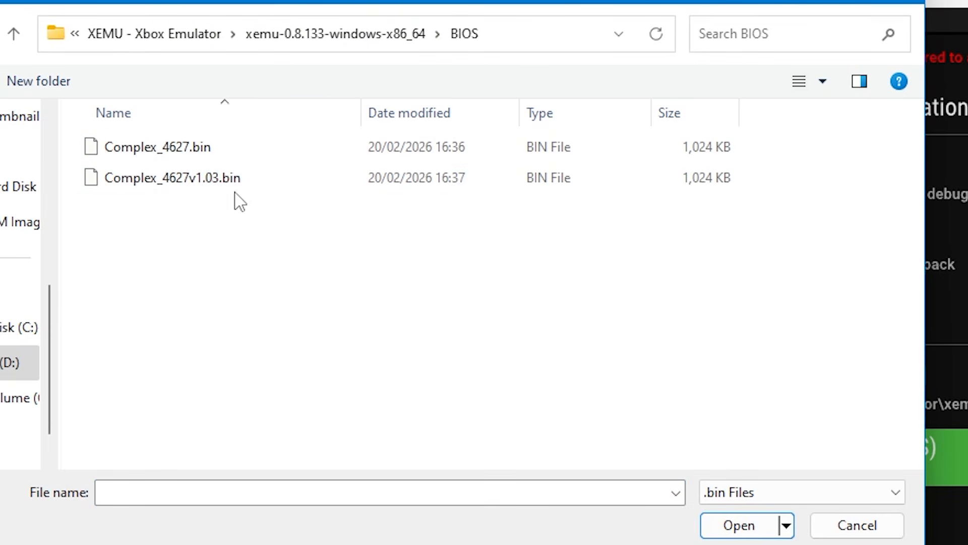
{"action": "left_click", "coordinate": [271, 193]}
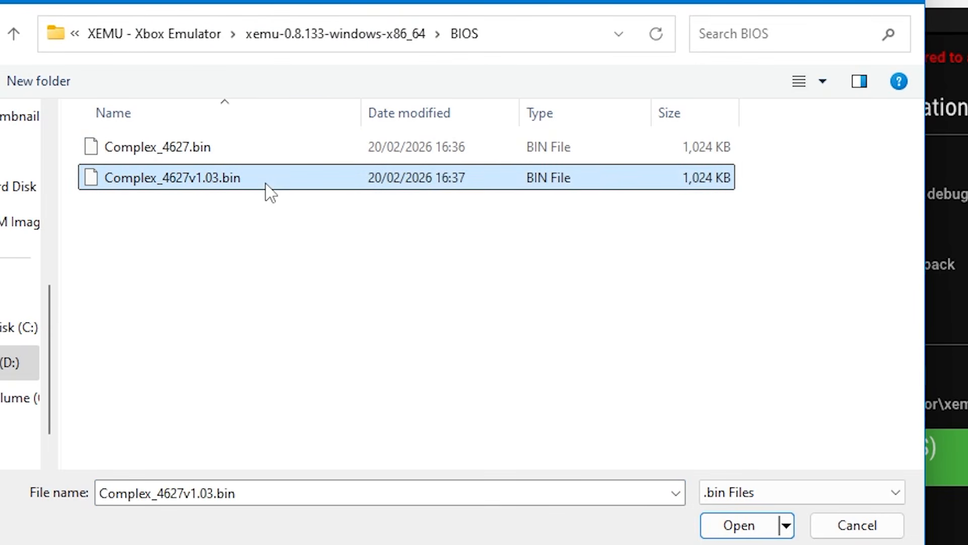
{"action": "left_click", "coordinate": [729, 526]}
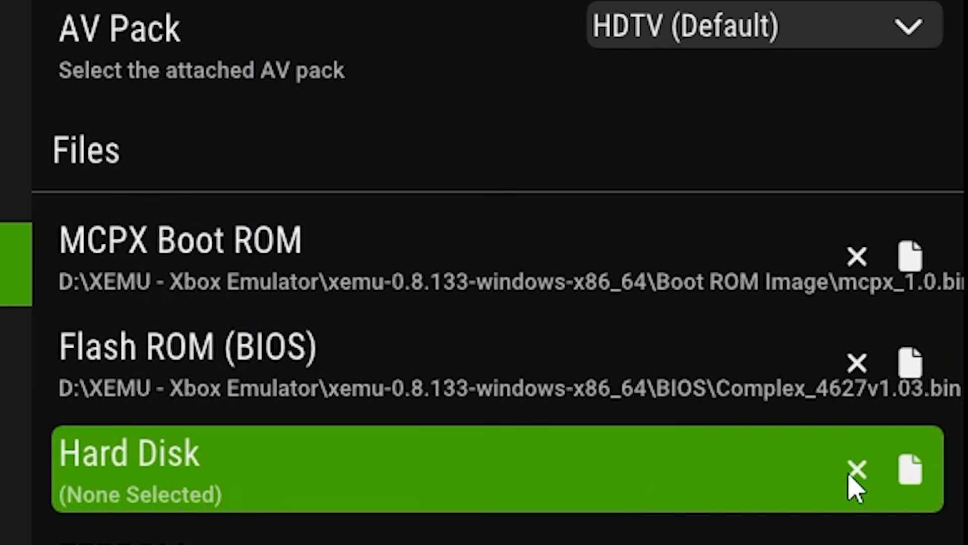
- Assign xbox_hdd.qcow2 from the Xbox Hard Disk Image folder as the Hard Disk file
{"action": "left_click", "coordinate": [903, 476]}
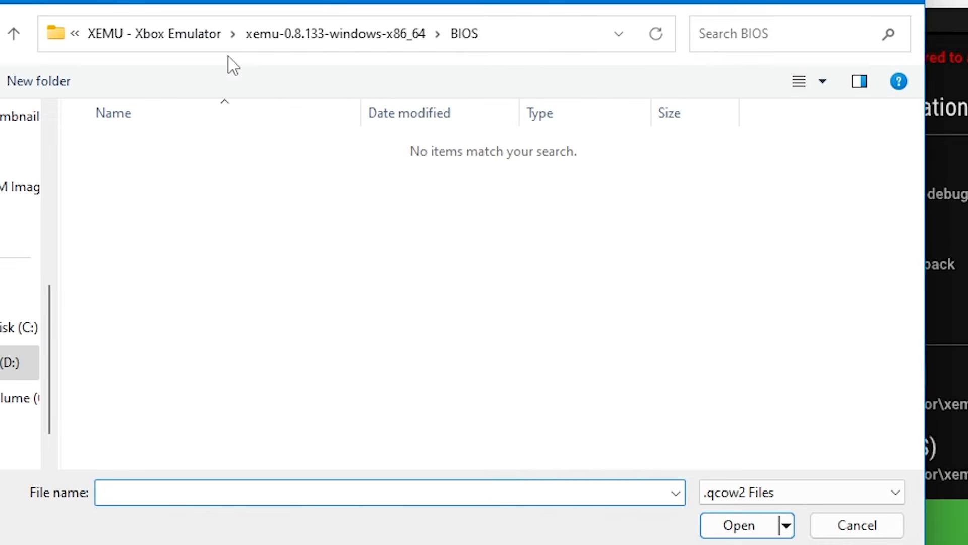
{"action": "left_click", "coordinate": [272, 36]}
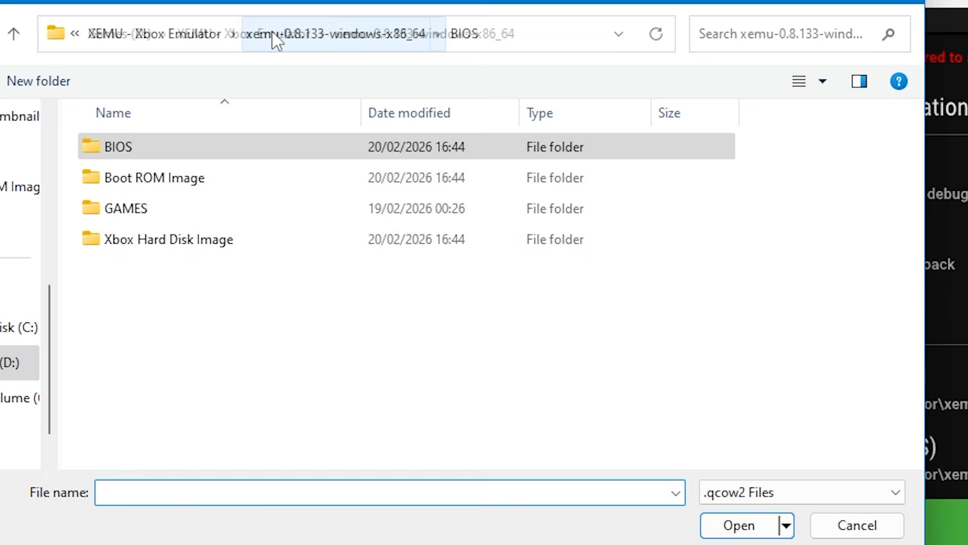
{"action": "double_click", "coordinate": [238, 247]}
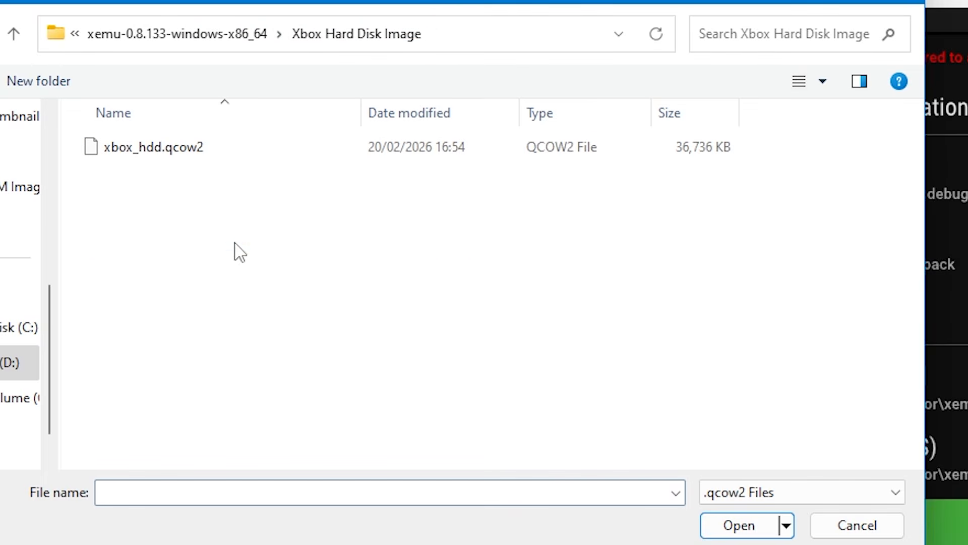
{"action": "left_click", "coordinate": [254, 160]}
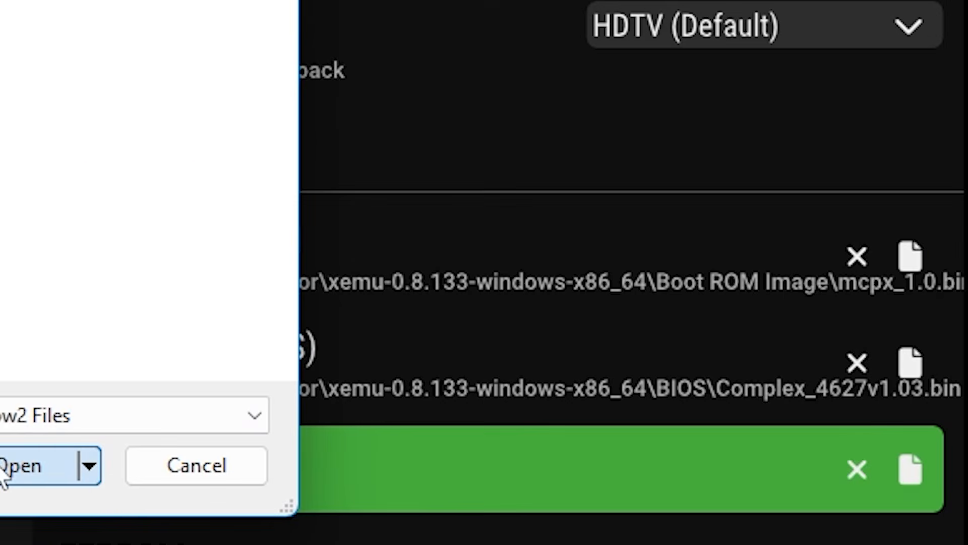
{"action": "left_click", "coordinate": [15, 467]}
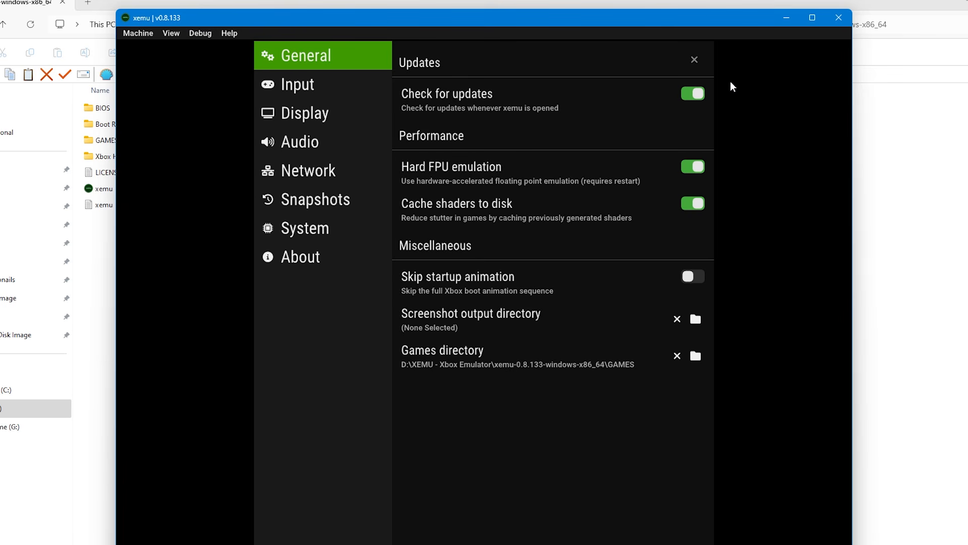
- Leave the settings, close xemu and relaunch it from its program folder to boot with the assigned system files
{"action": "left_click", "coordinate": [695, 60]}
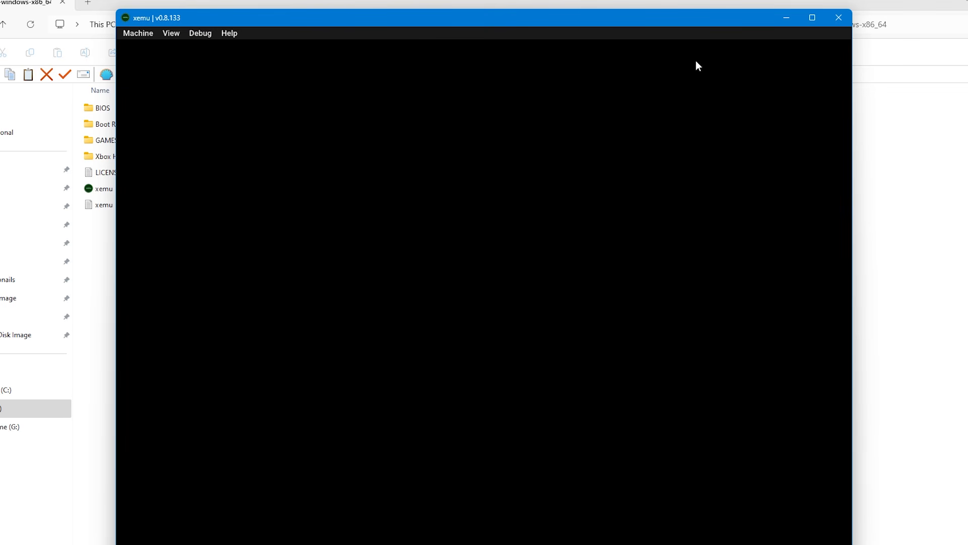
{"action": "left_click", "coordinate": [838, 18]}
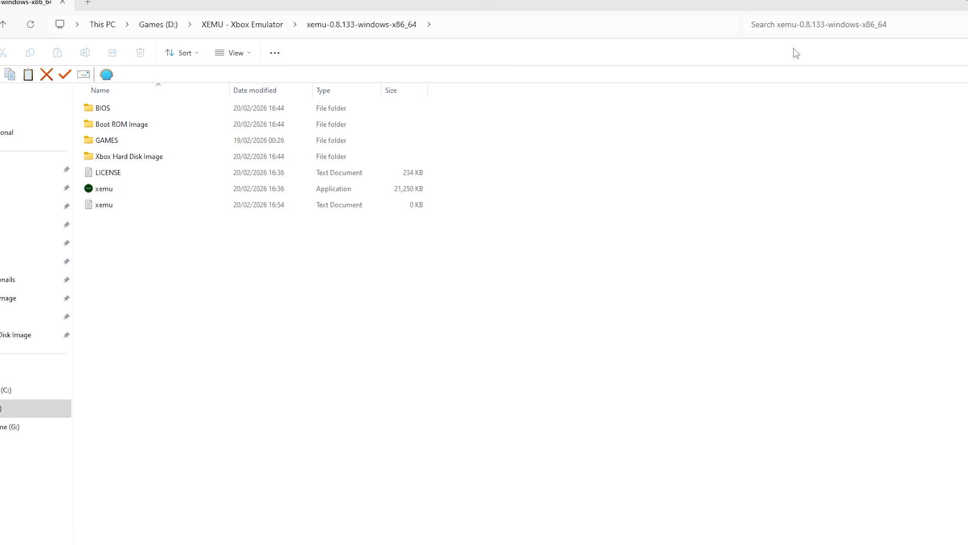
{"action": "double_click", "coordinate": [168, 195]}
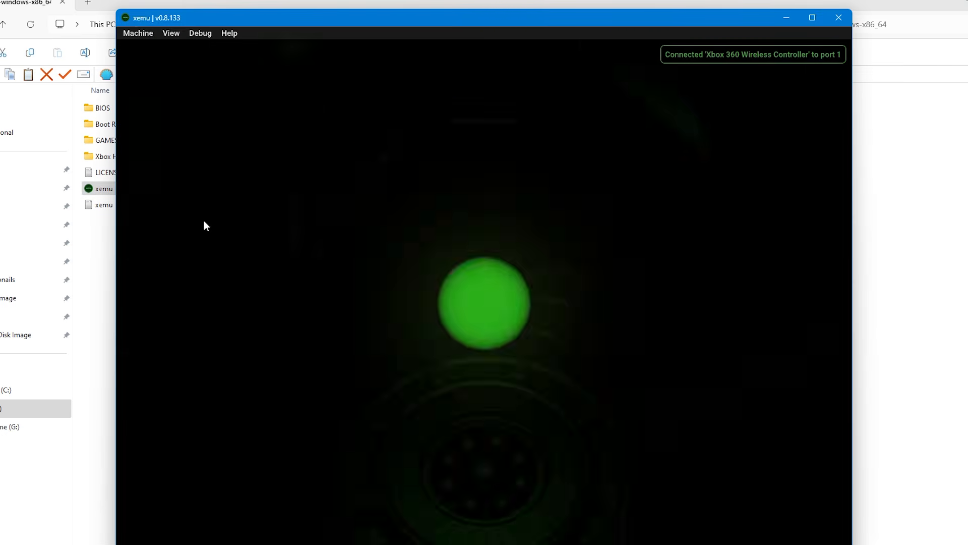
- Load the disc image from the Halo - Combat Evolved (Europe) folder inside GAMES
{"action": "left_click", "coordinate": [138, 34]}
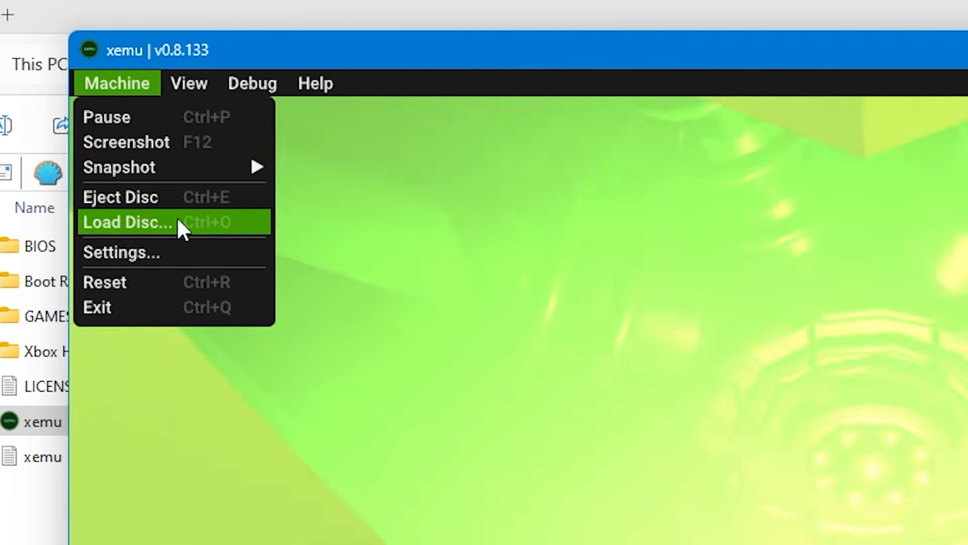
{"action": "left_click", "coordinate": [177, 222]}
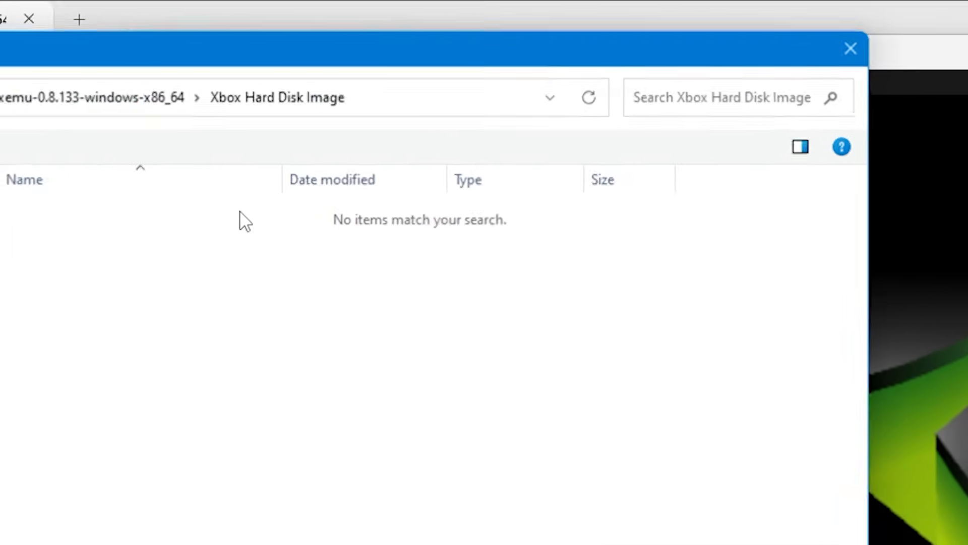
{"action": "left_click", "coordinate": [212, 95]}
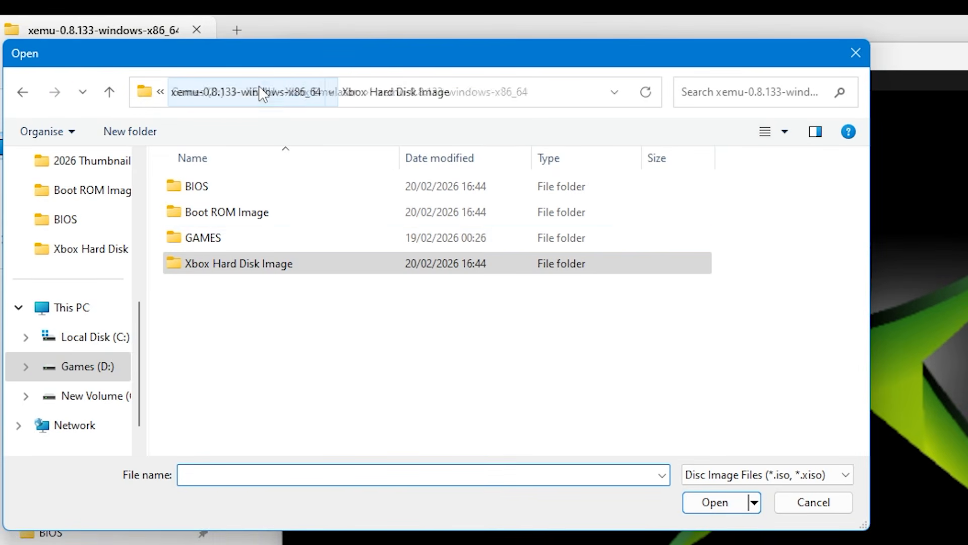
{"action": "double_click", "coordinate": [247, 238]}
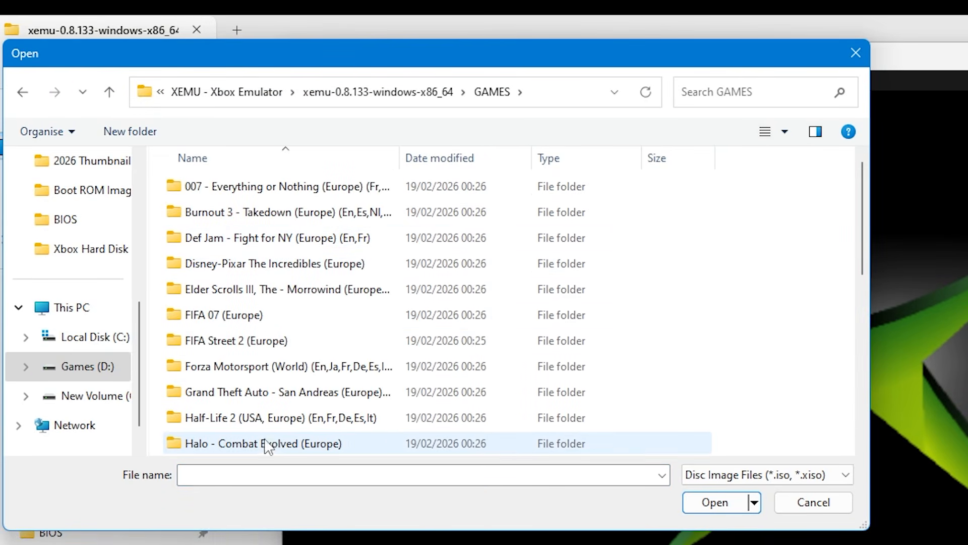
{"action": "scroll", "coordinate": [264, 434], "scroll_direction": "down", "scroll_amount": 3}
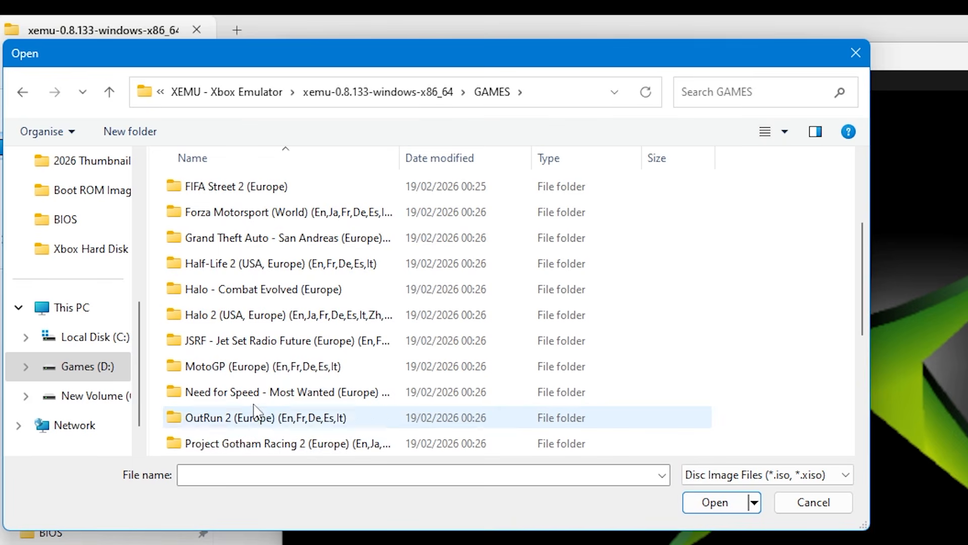
{"action": "double_click", "coordinate": [268, 293]}
{"action": "double_click", "coordinate": [274, 189]}
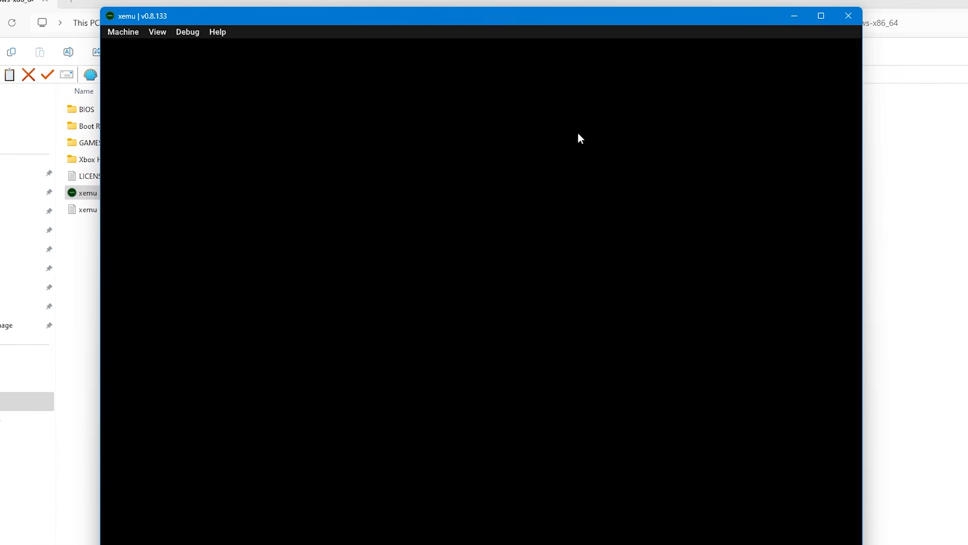
- Close the running emulator window and start xemu again from the xemu-0.8.133-windows-x86_64 folder
{"action": "left_click", "coordinate": [847, 17]}
{"action": "double_click", "coordinate": [195, 191]}
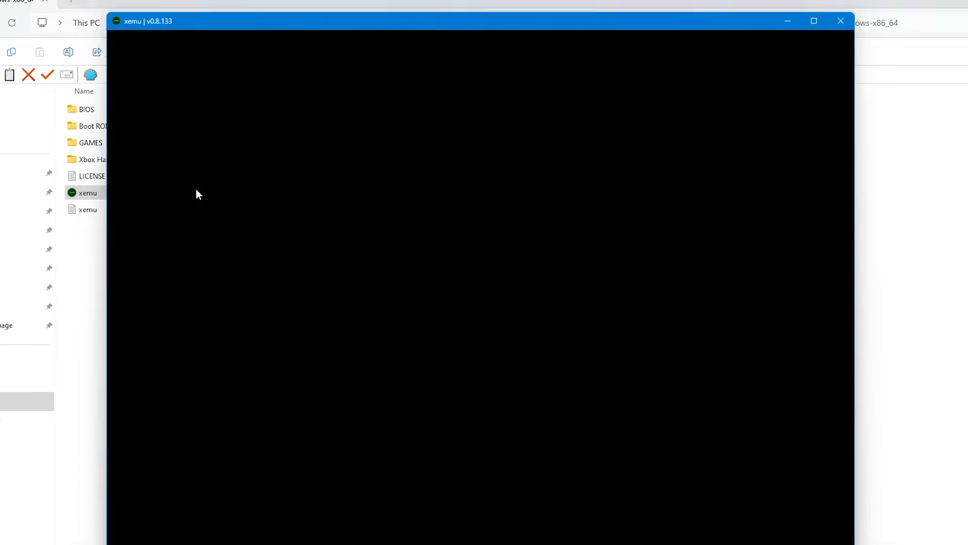